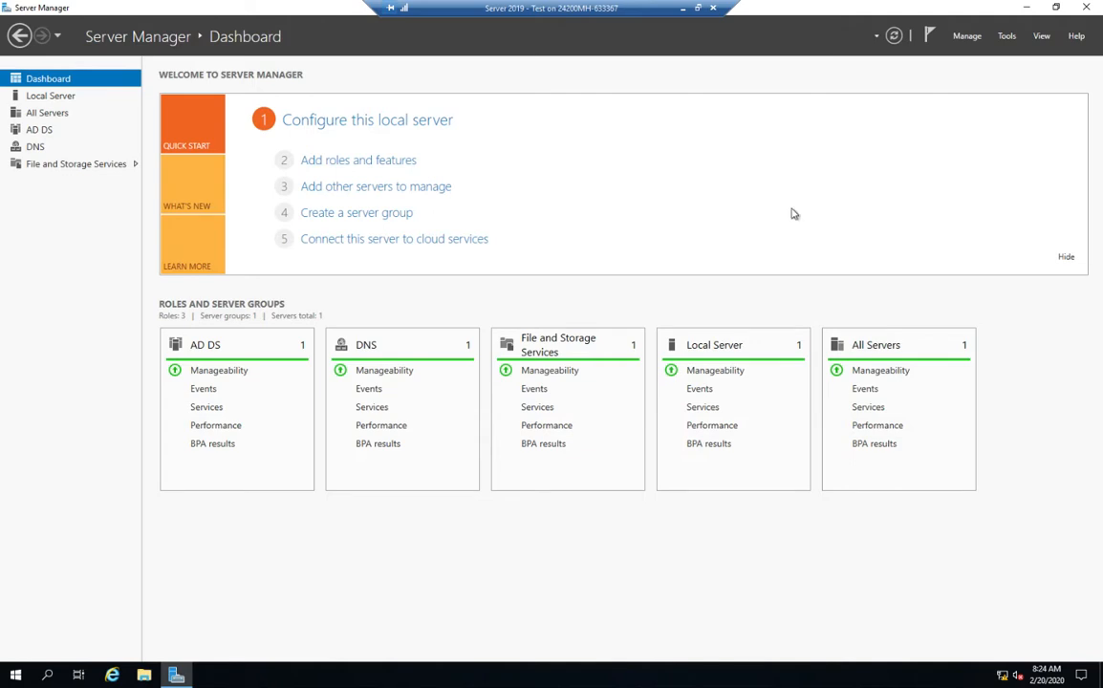
Open Failover Cluster Manager from Server Manager and start the Create Cluster Wizard
click(1006, 36)
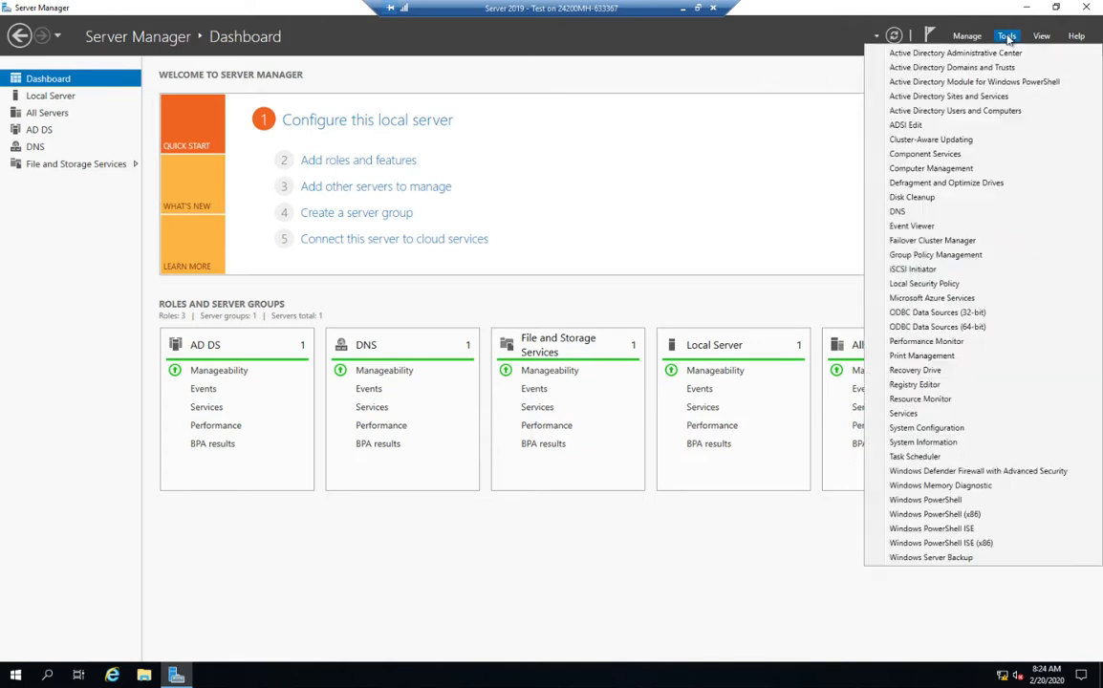
click(924, 243)
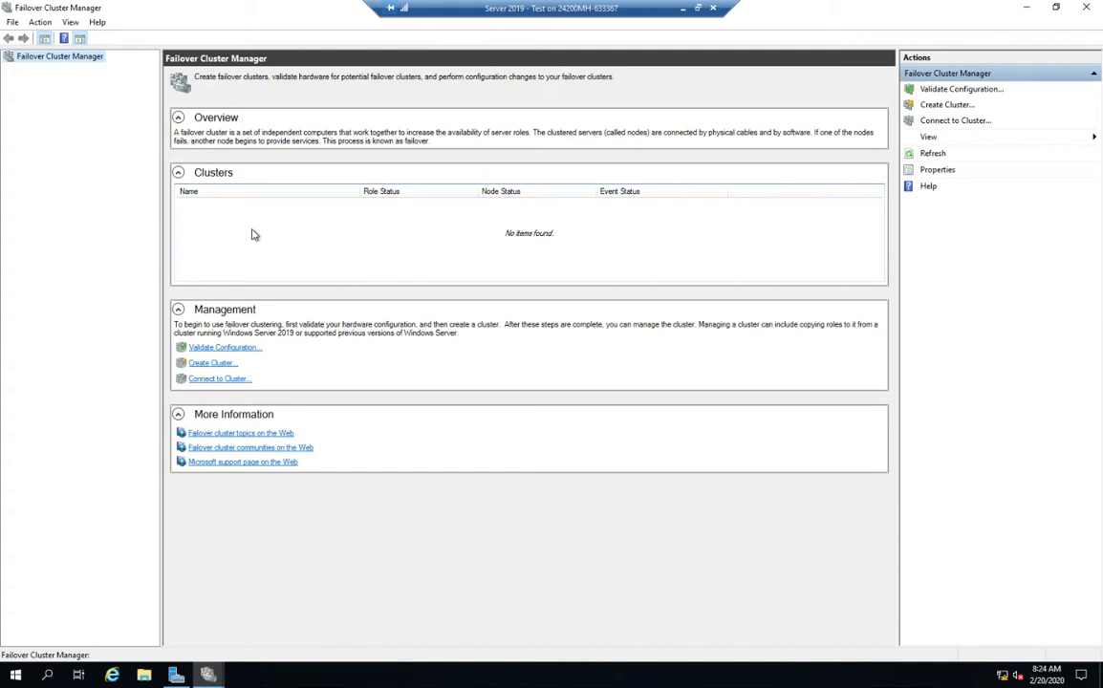
right_click(70, 60)
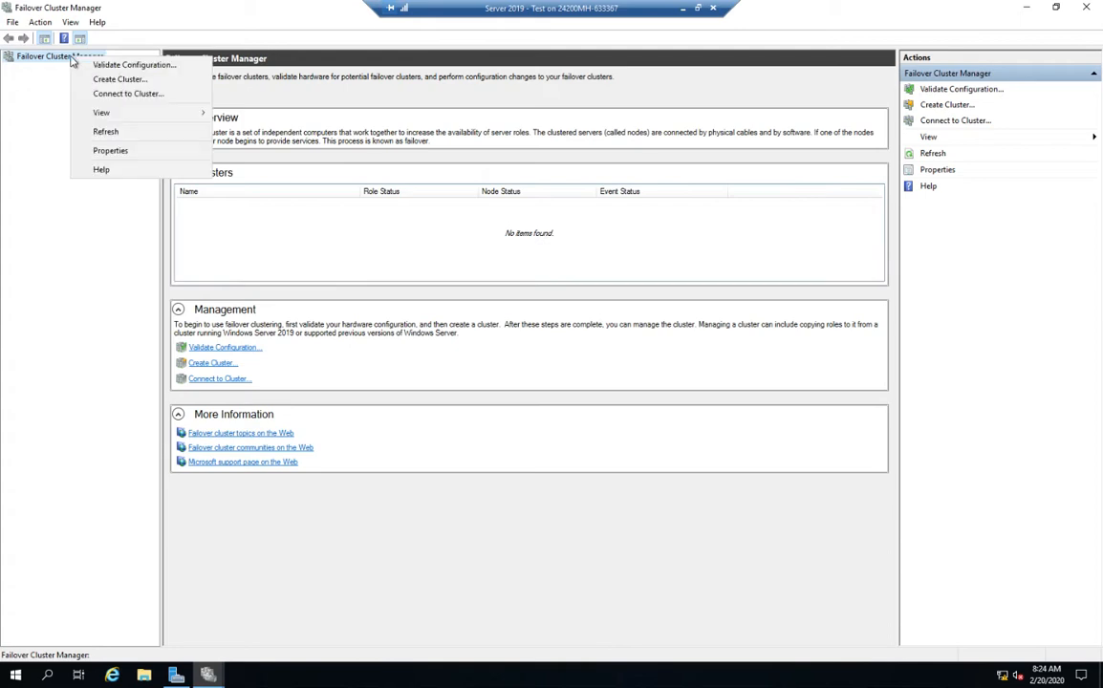
click(139, 80)
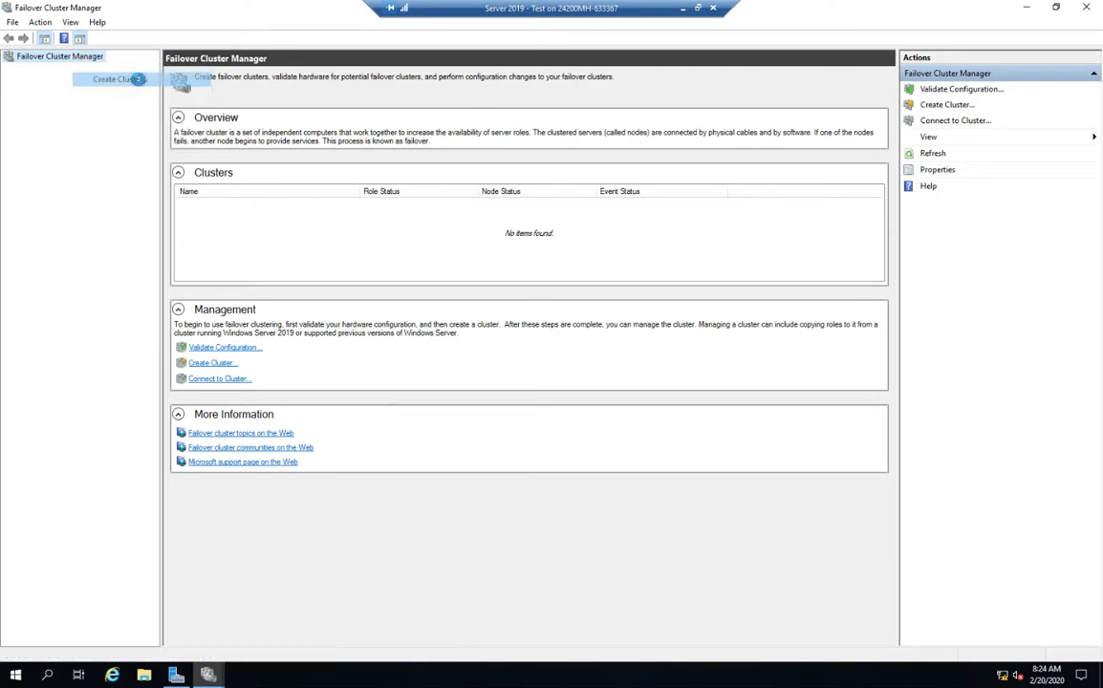
drag(469, 198, 450, 177)
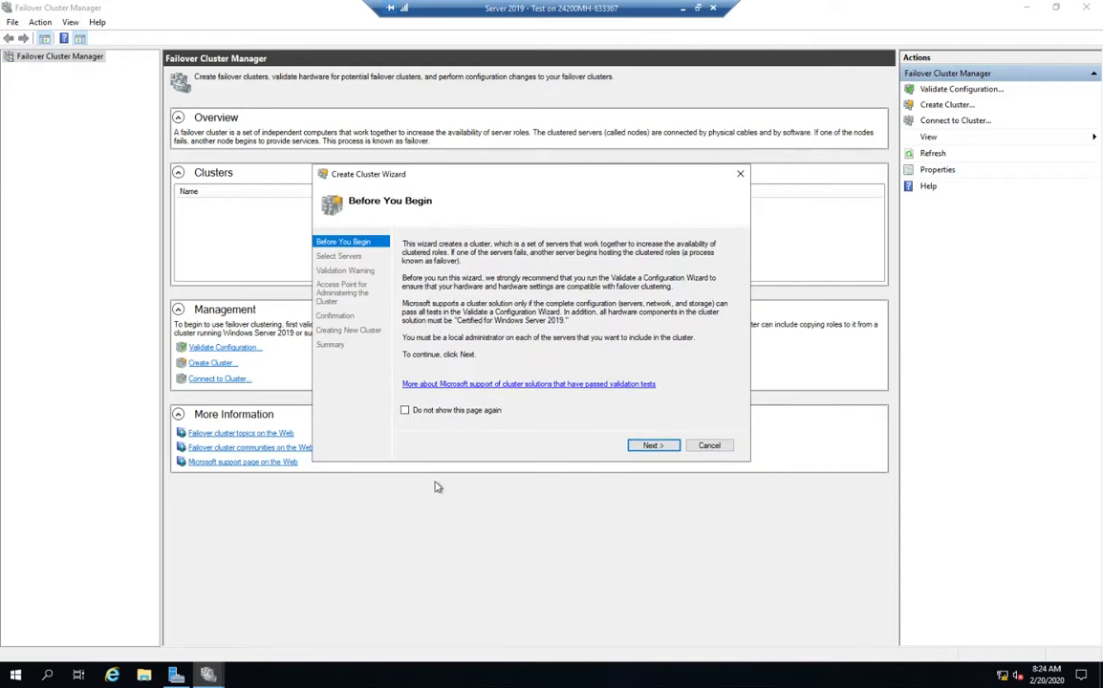
Add the local server by its loopback address 127.0.0.1 to the new cluster's selected servers and accept the selection
click(652, 446)
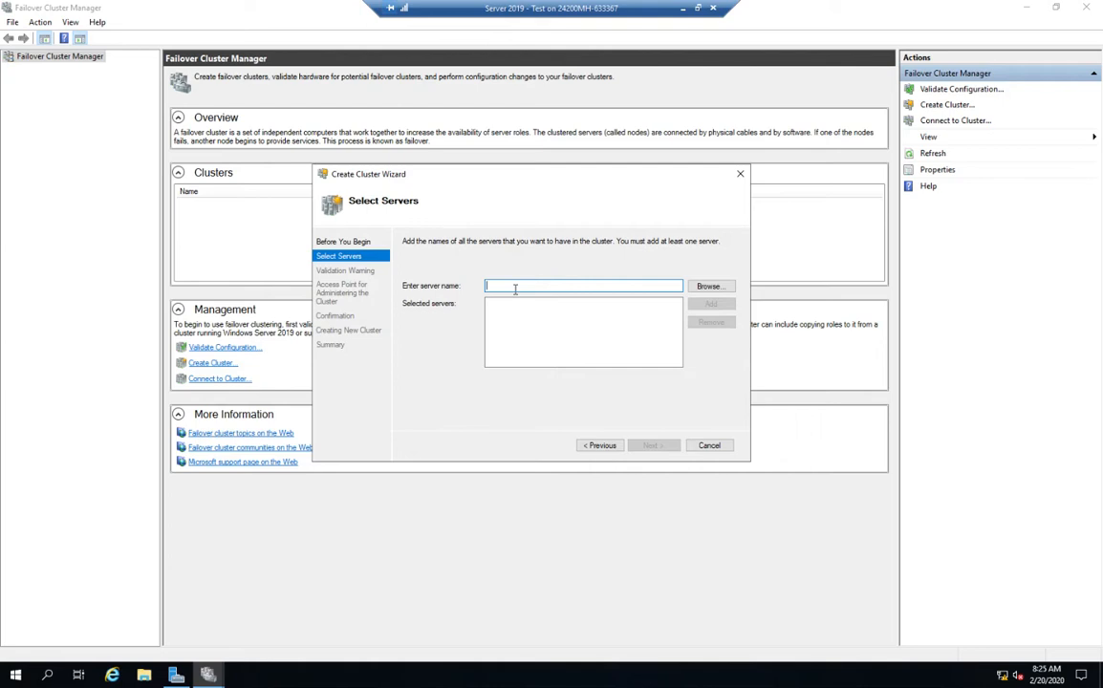
text(172)
key(BackSpace)
key(BackSpace)
text(27.0.0.1)
click(711, 304)
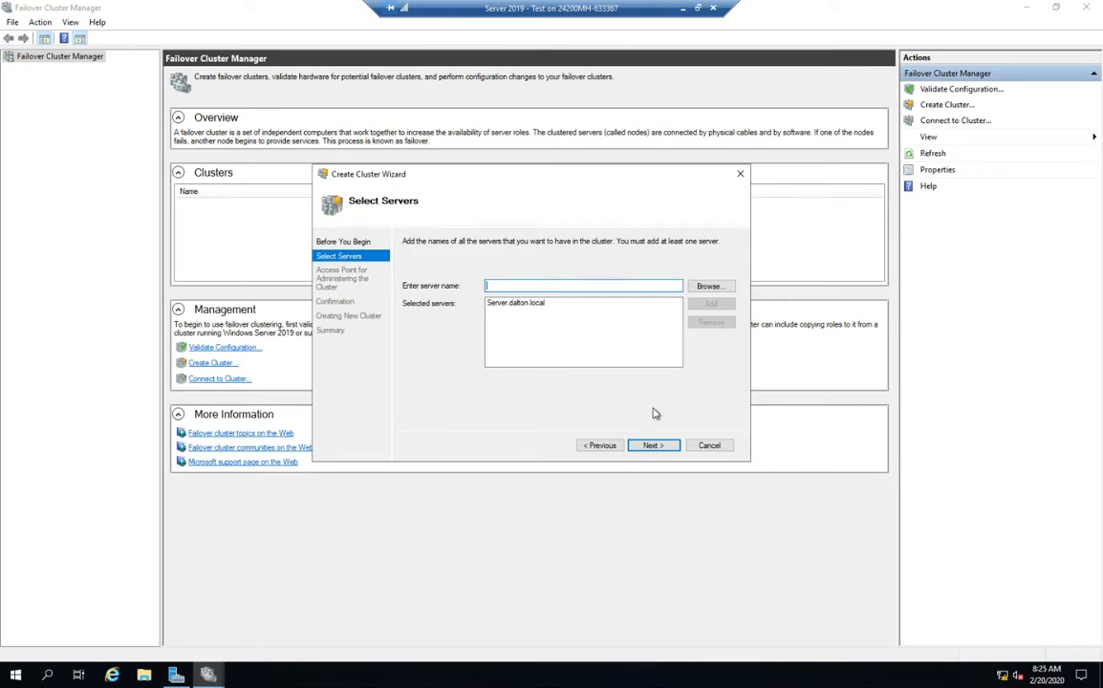
click(650, 447)
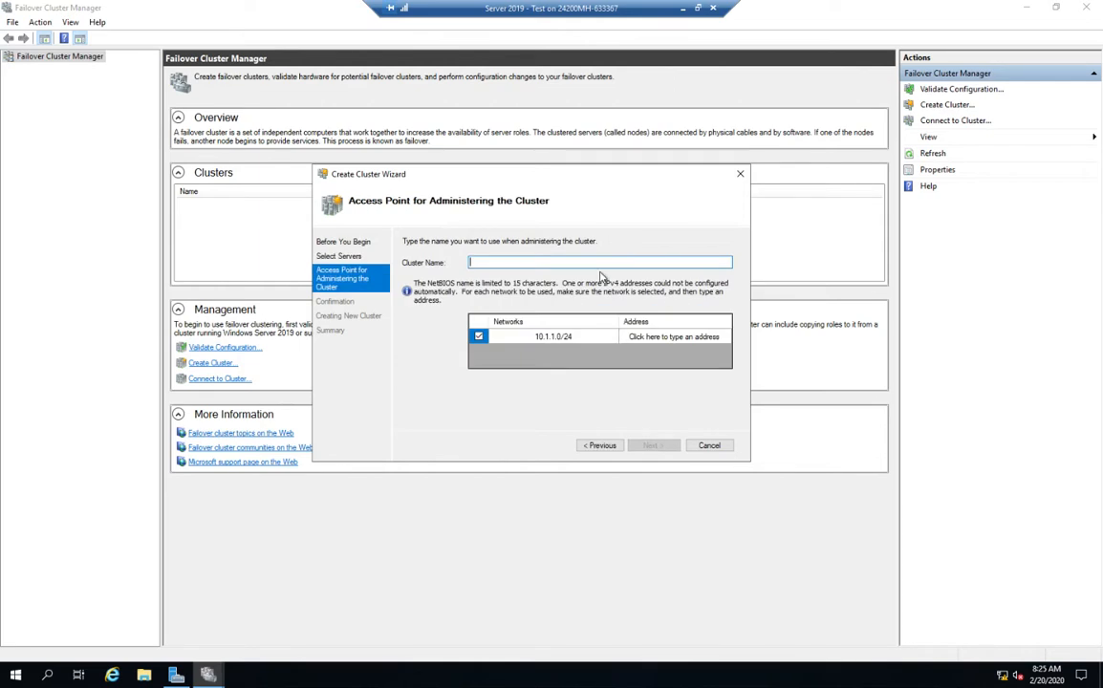
Name the cluster "cluster" and try 10.1.1.5 as its address on the 10.1.1.0/24 network
text(cluster)
click(669, 341)
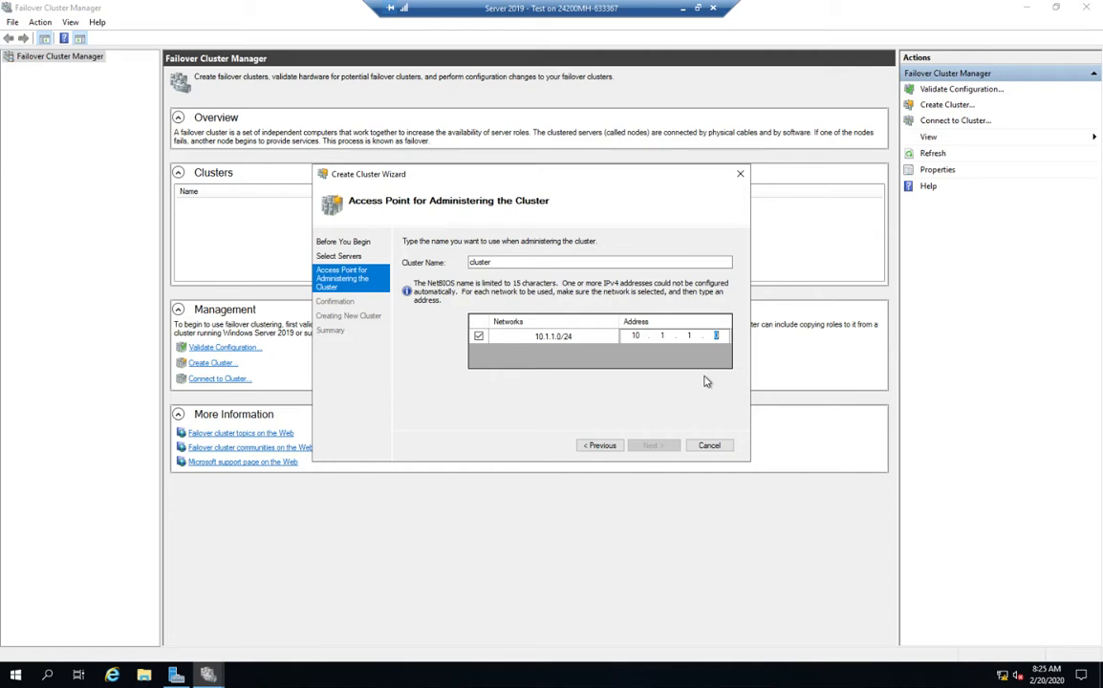
text(5)
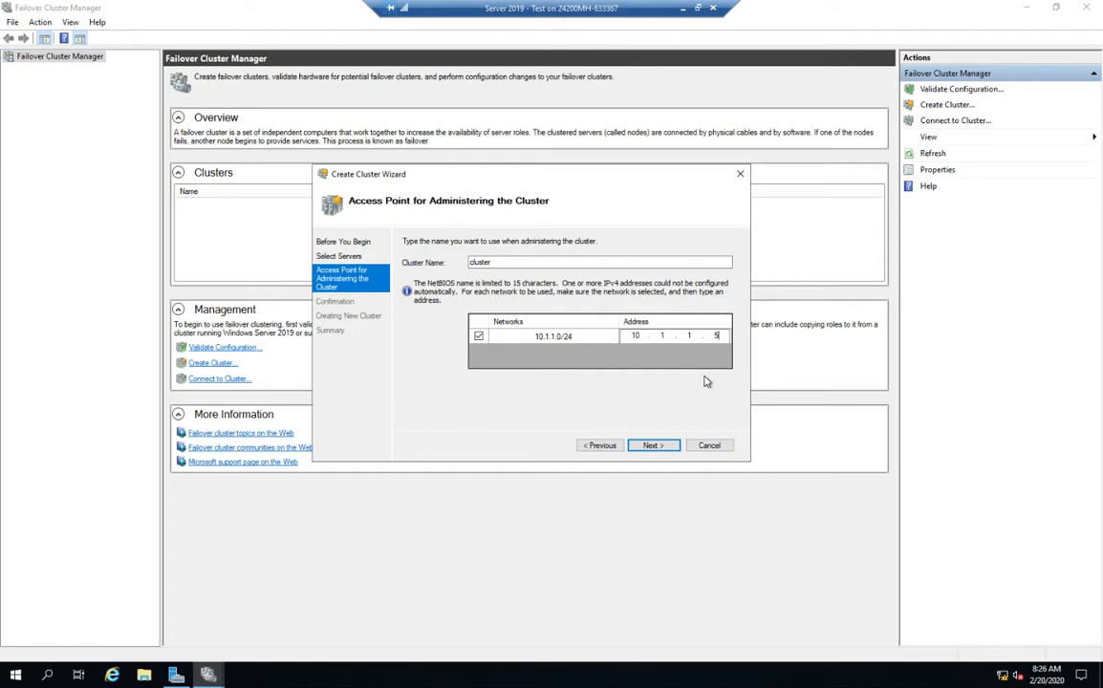
click(658, 446)
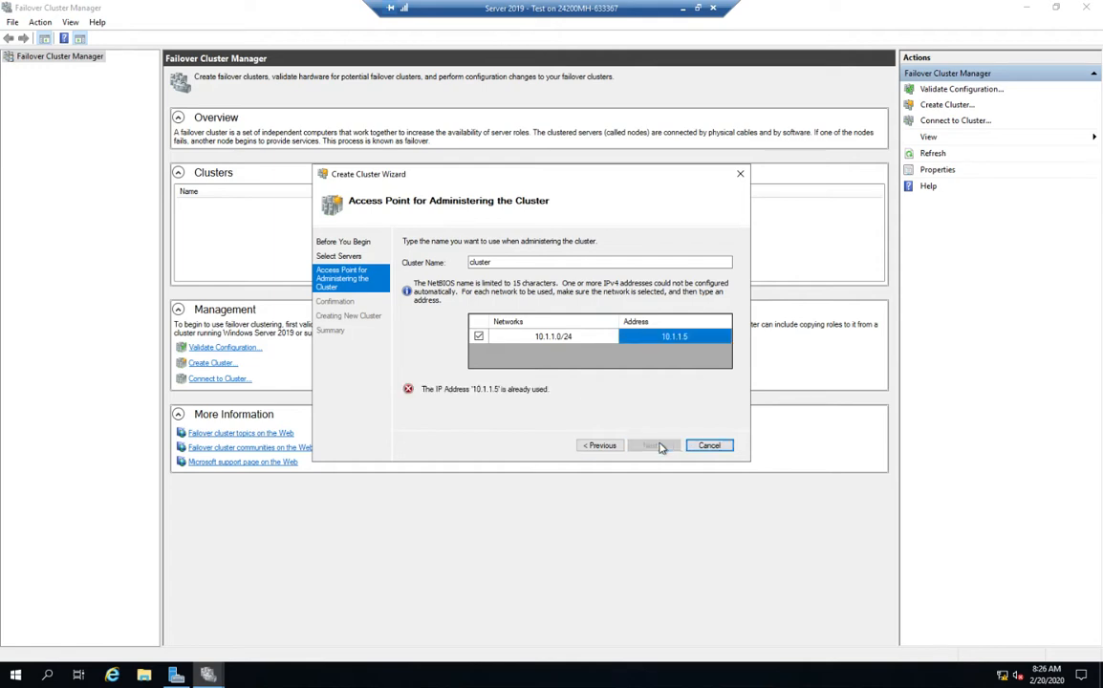
Set the cluster's address on the 10.1.1.0/24 network to 10.1.1.29 and proceed to the confirmation page
click(715, 336)
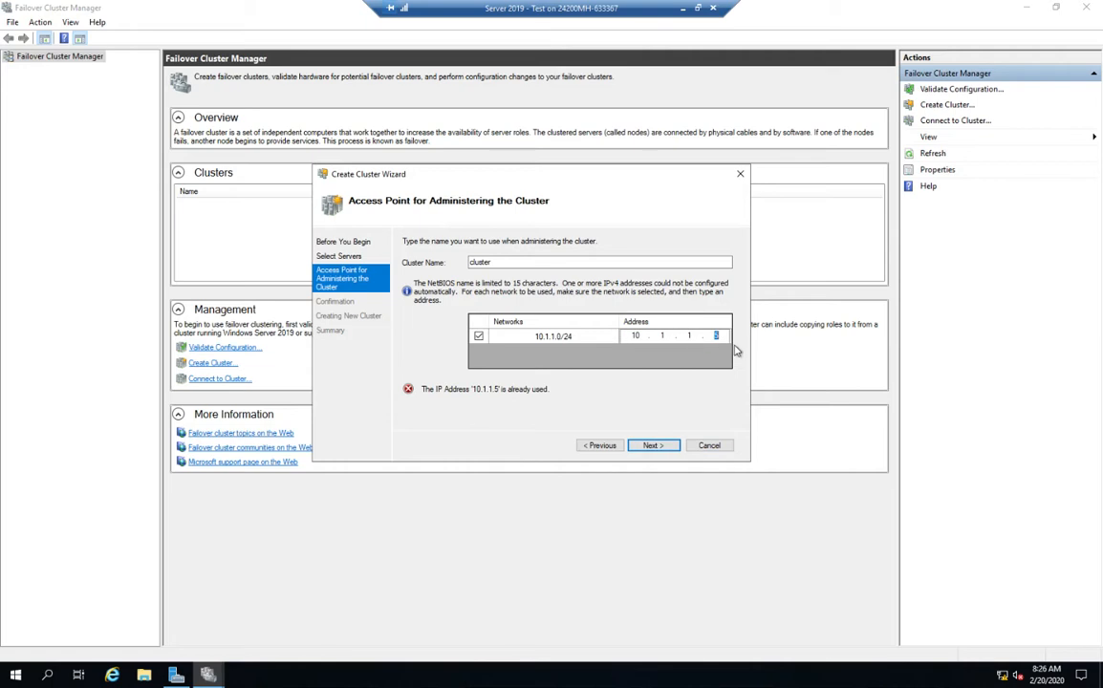
key(BackSpace)
text(25)
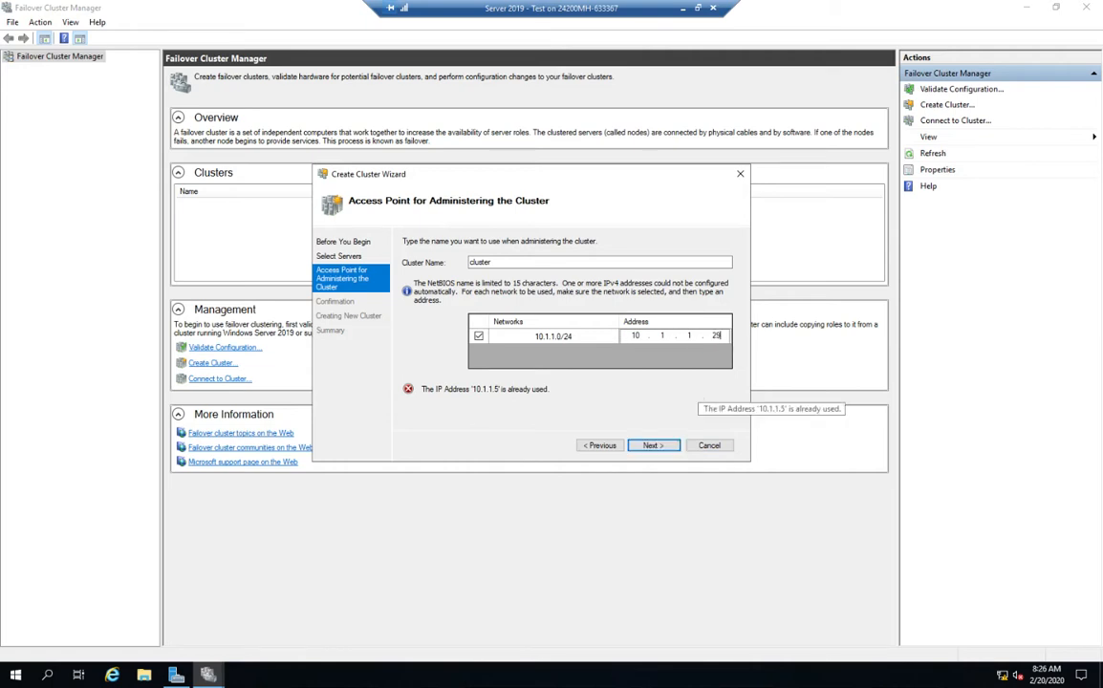
click(652, 446)
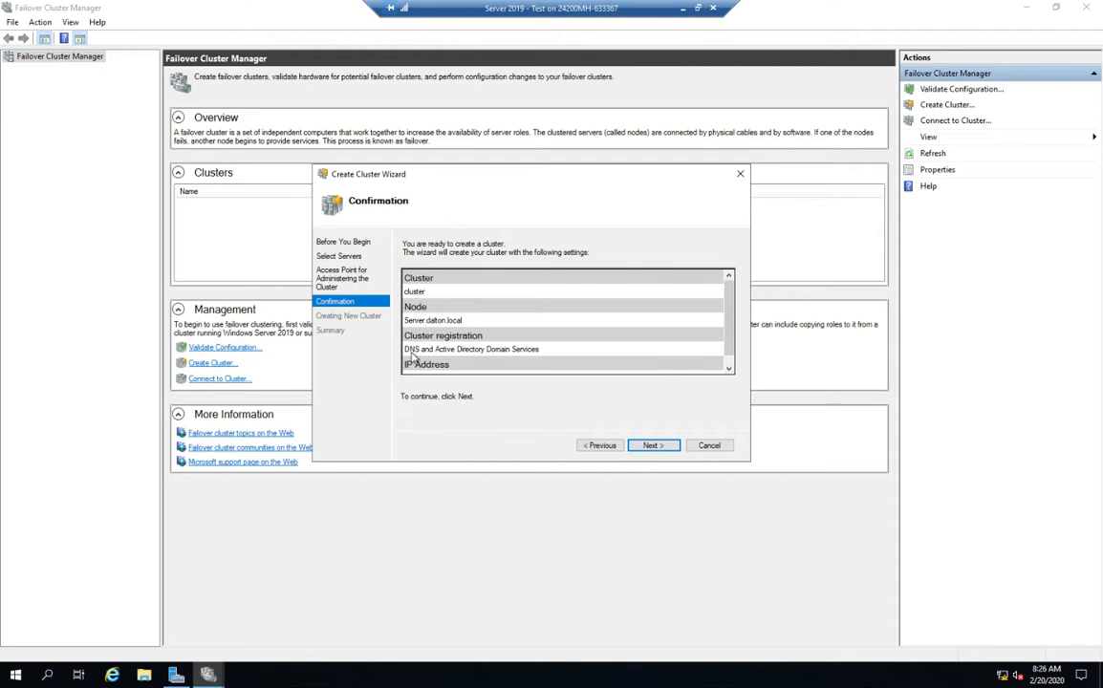
Review the cluster settings, create the cluster and finish the wizard
scroll(660, 325, down, 1)
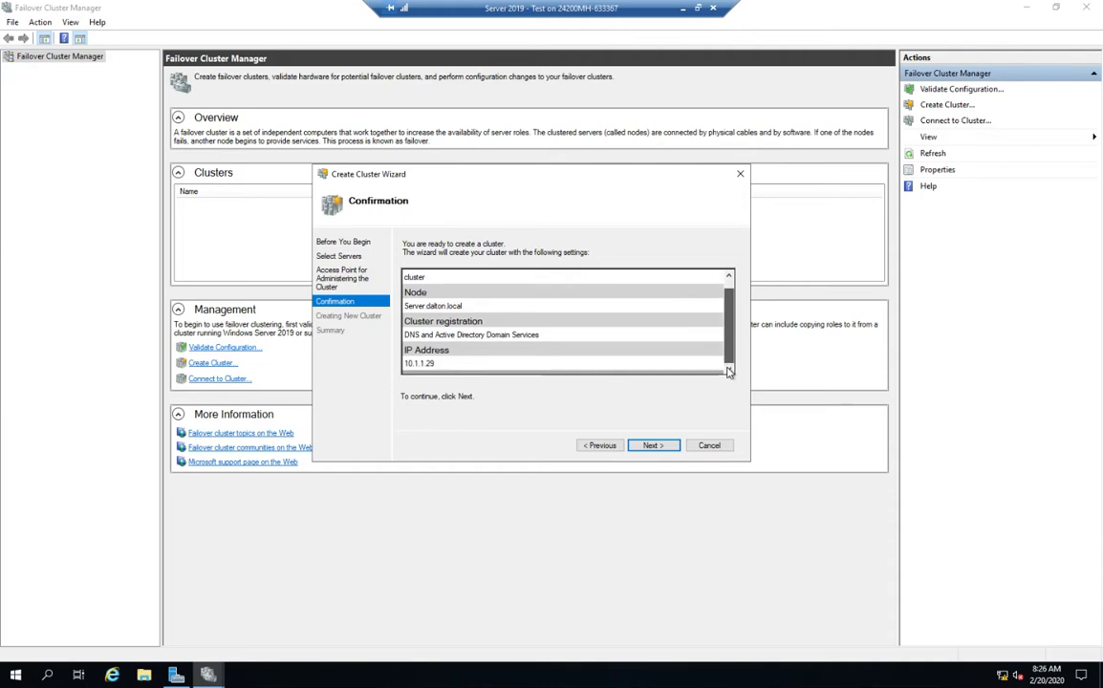
click(651, 447)
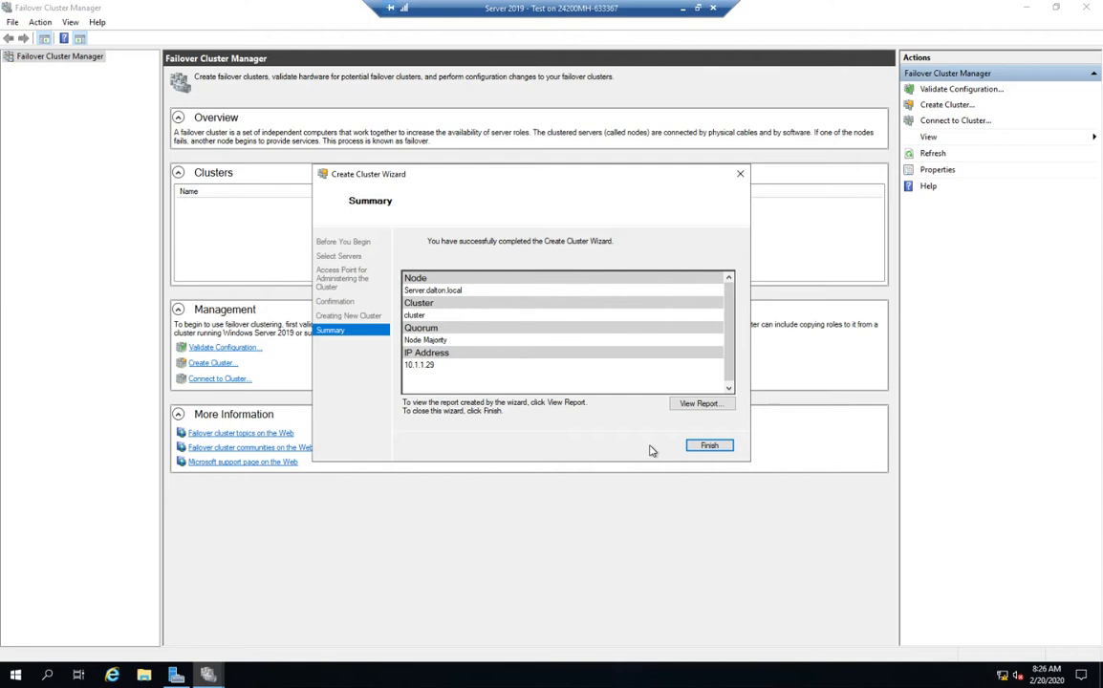
click(712, 448)
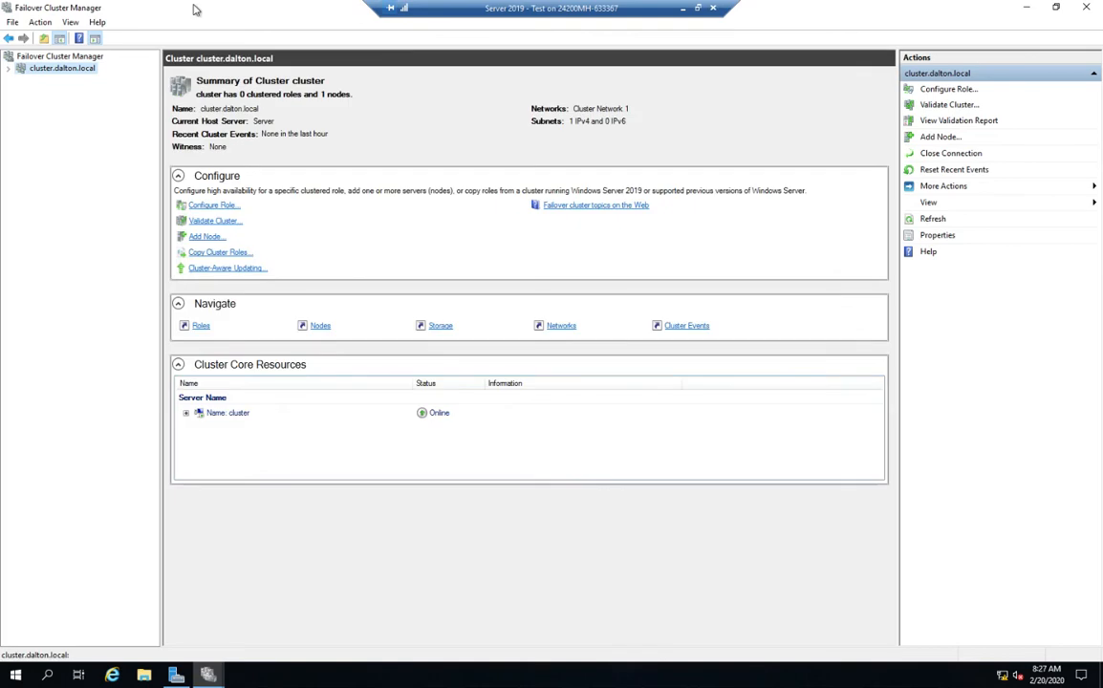
Start the Validate a Configuration Wizard from the Failover Cluster Manager root node
right_click(53, 57)
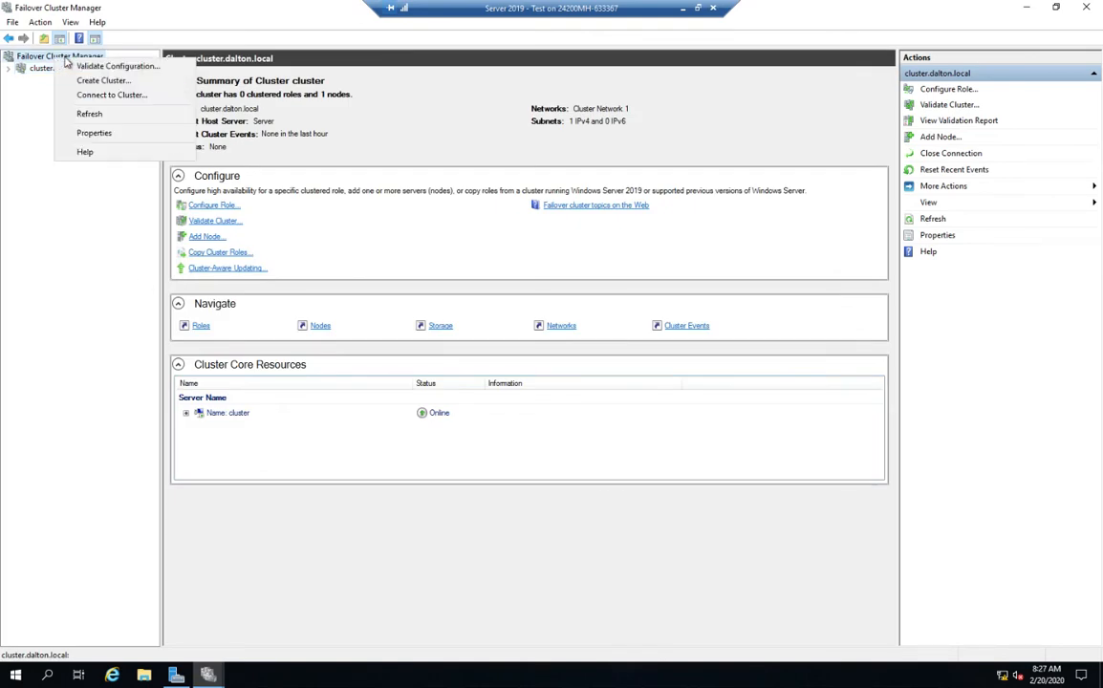
click(350, 173)
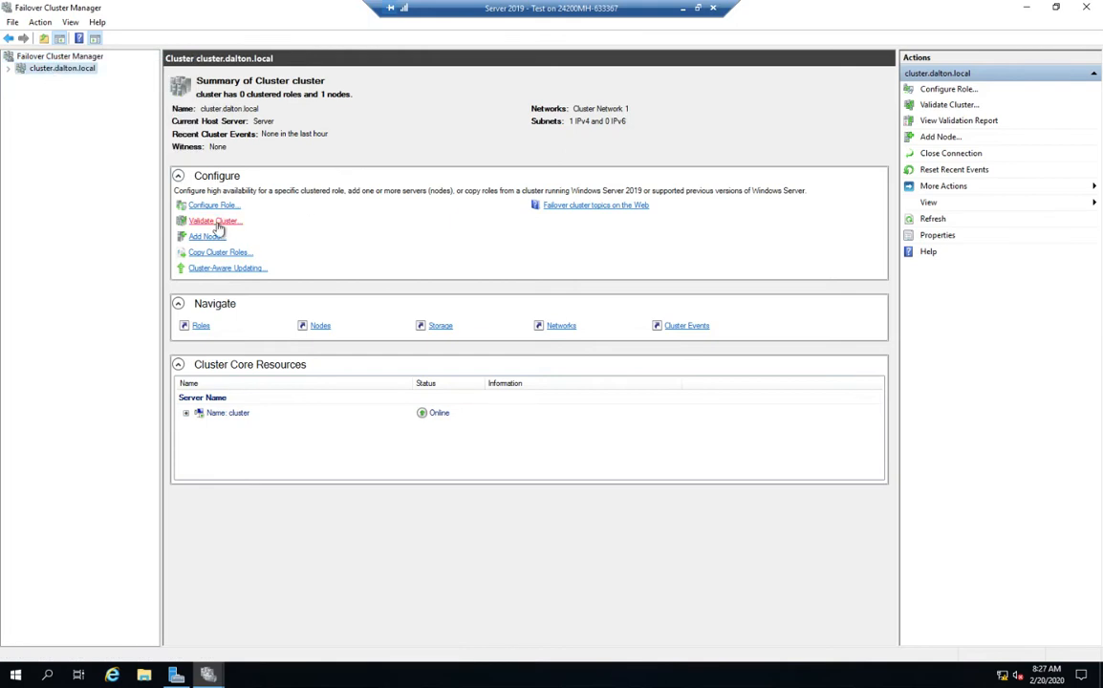
click(73, 59)
right_click(70, 57)
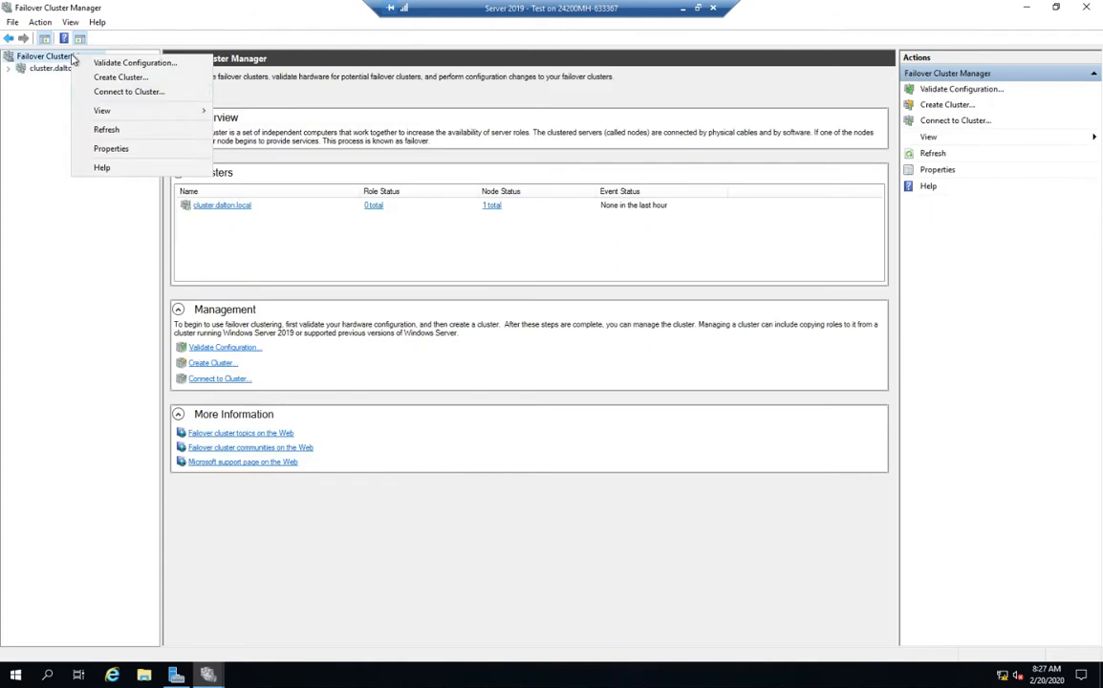
click(115, 64)
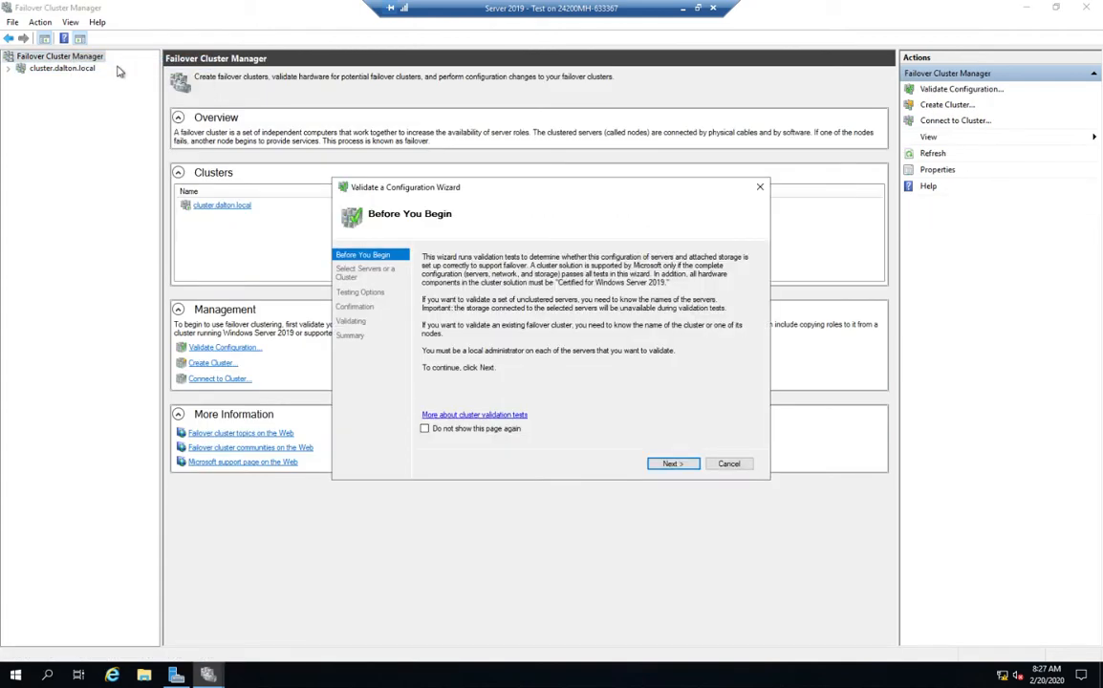
Add 127.0.0.1 to the list of servers to validate, leaving the computer browser without choosing anything
click(682, 466)
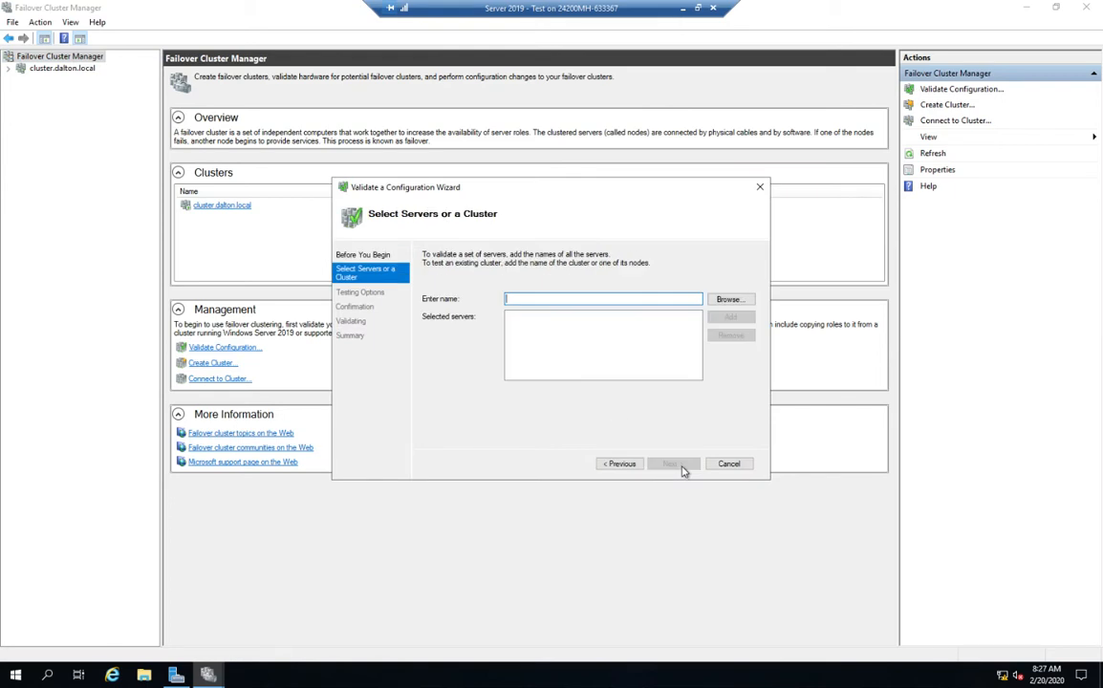
click(729, 299)
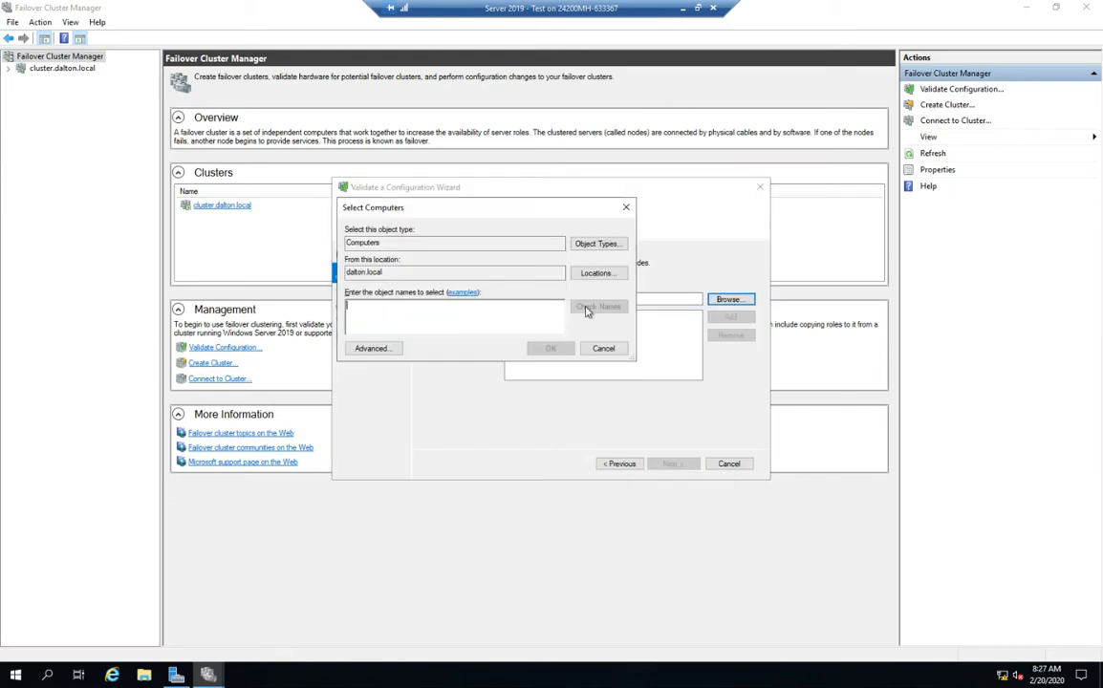
click(599, 349)
text(127.0.0.1)
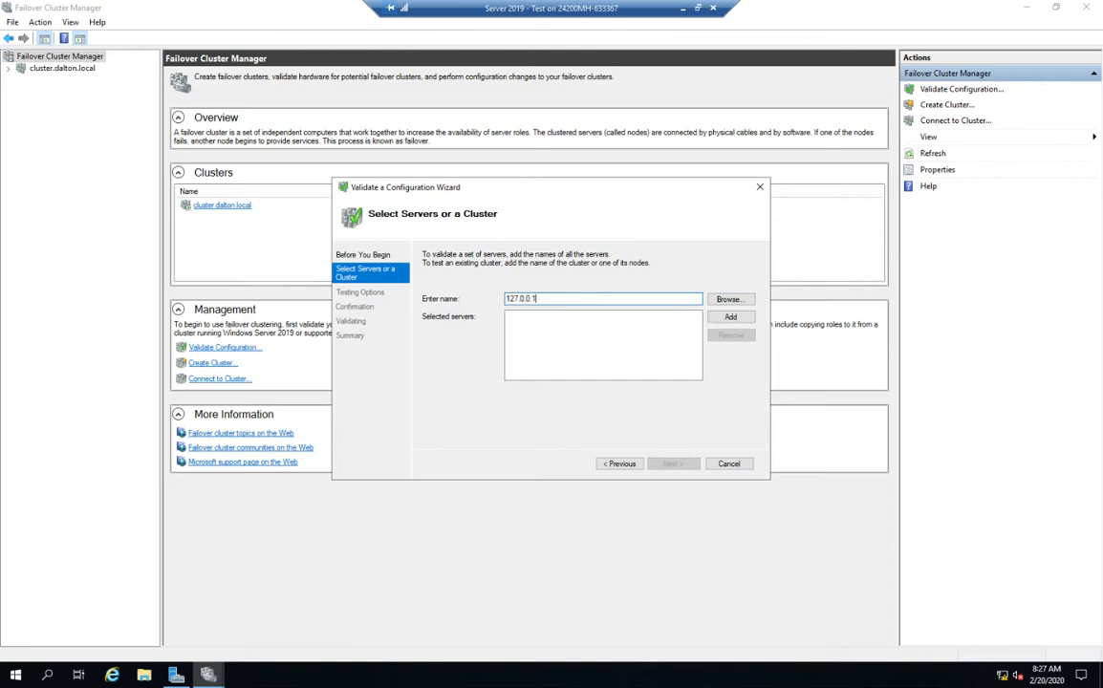
click(730, 317)
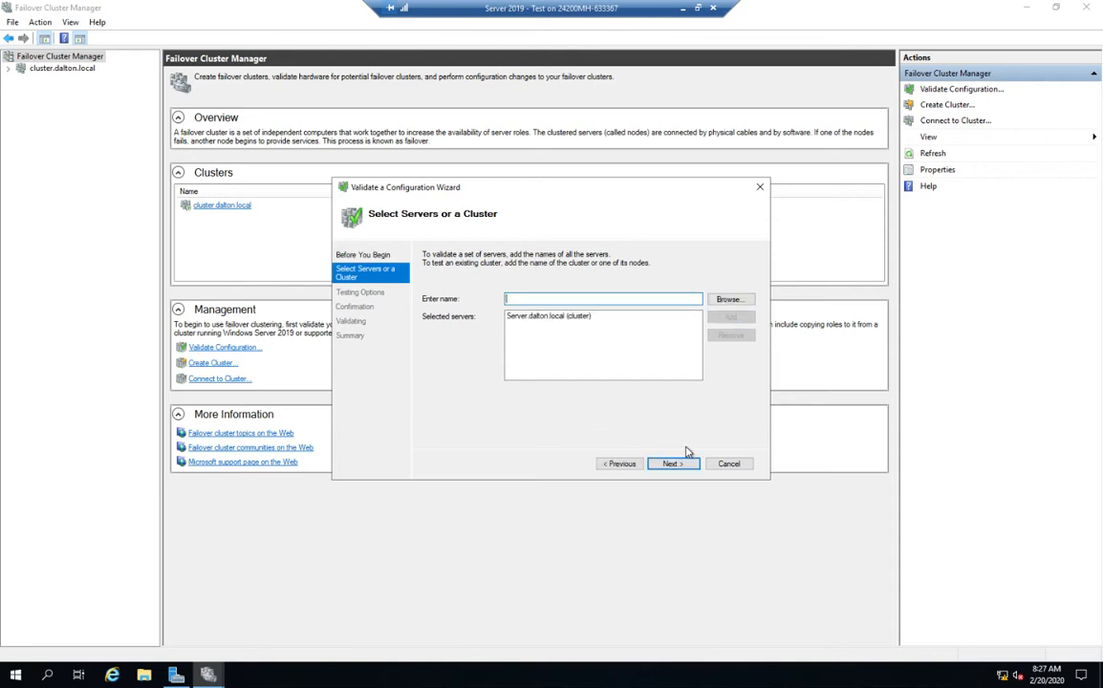
Run all recommended validation tests on the selected server
click(672, 464)
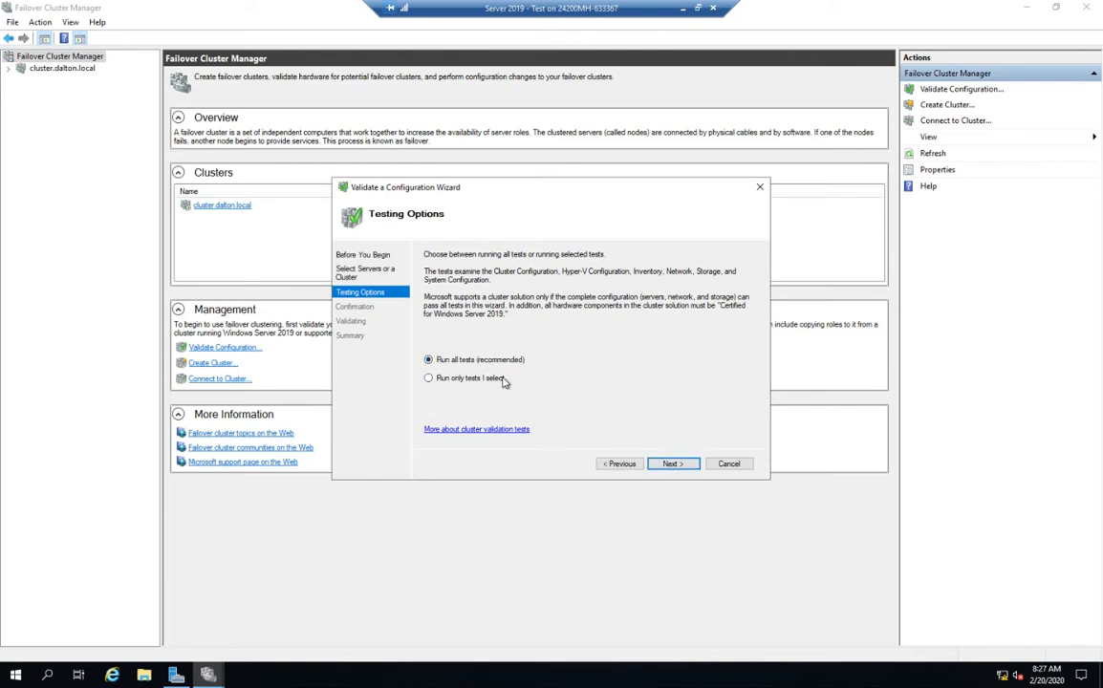
click(668, 464)
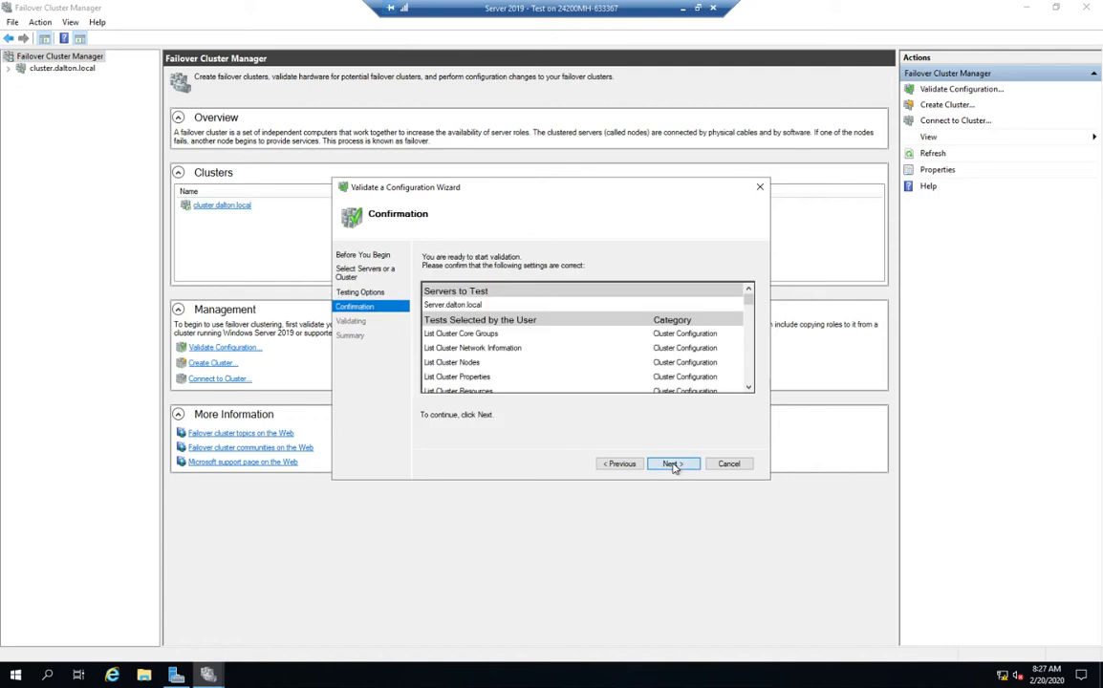
click(673, 465)
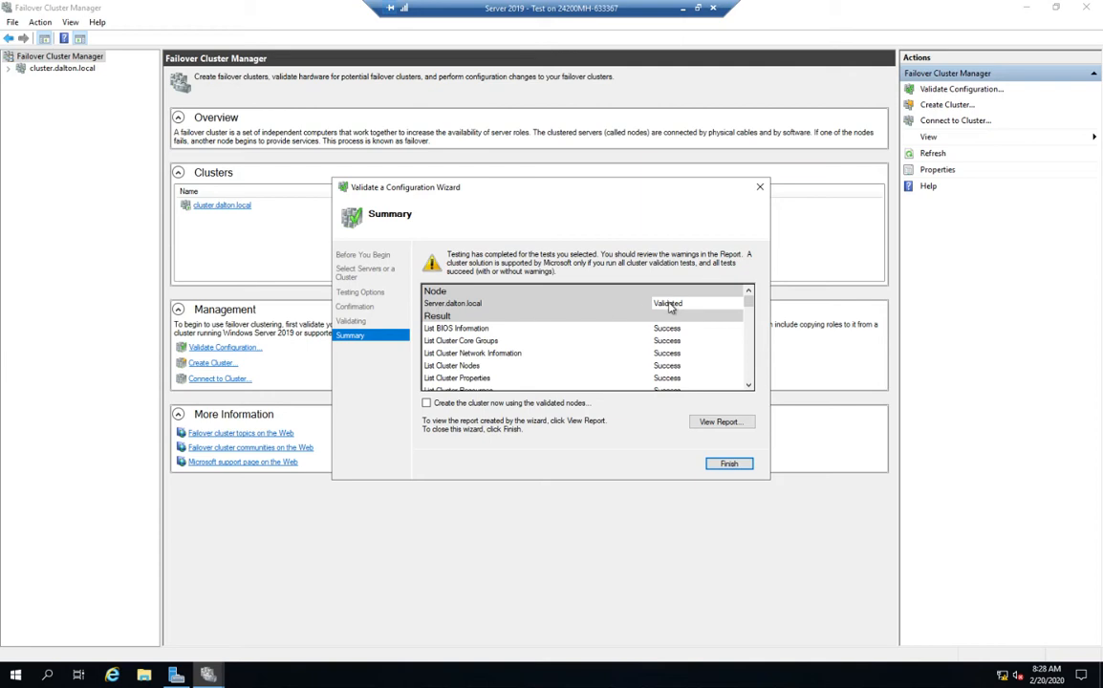
Open the cluster validation report, dismiss the Internet Explorer 11 setup prompt and maximize the report window
click(716, 422)
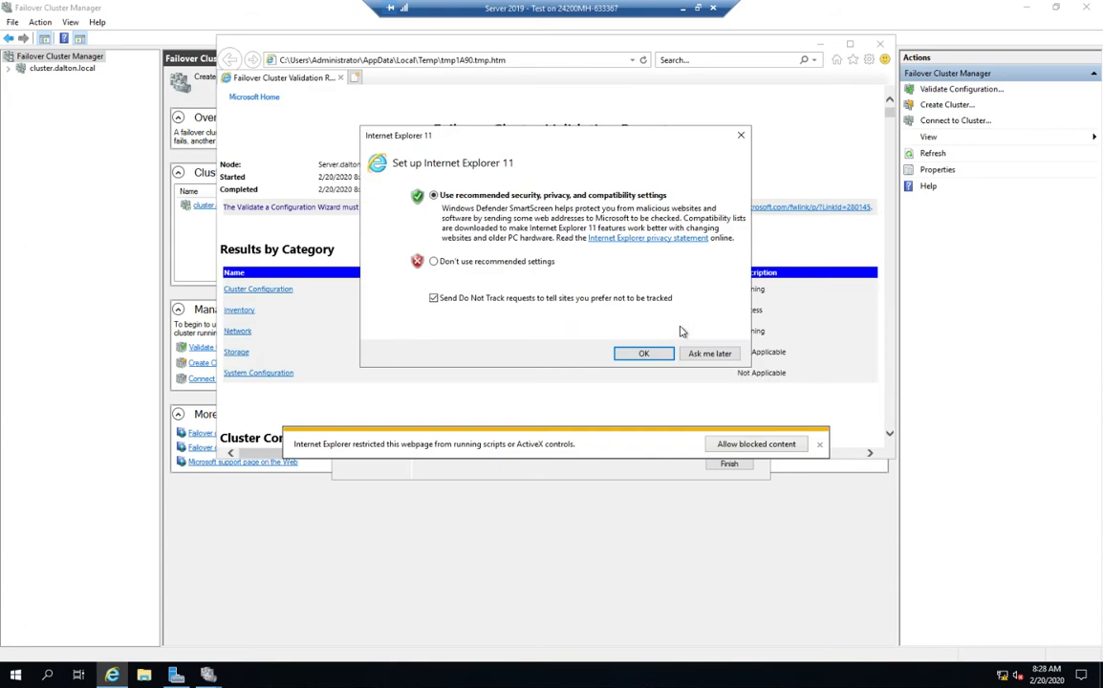
click(741, 135)
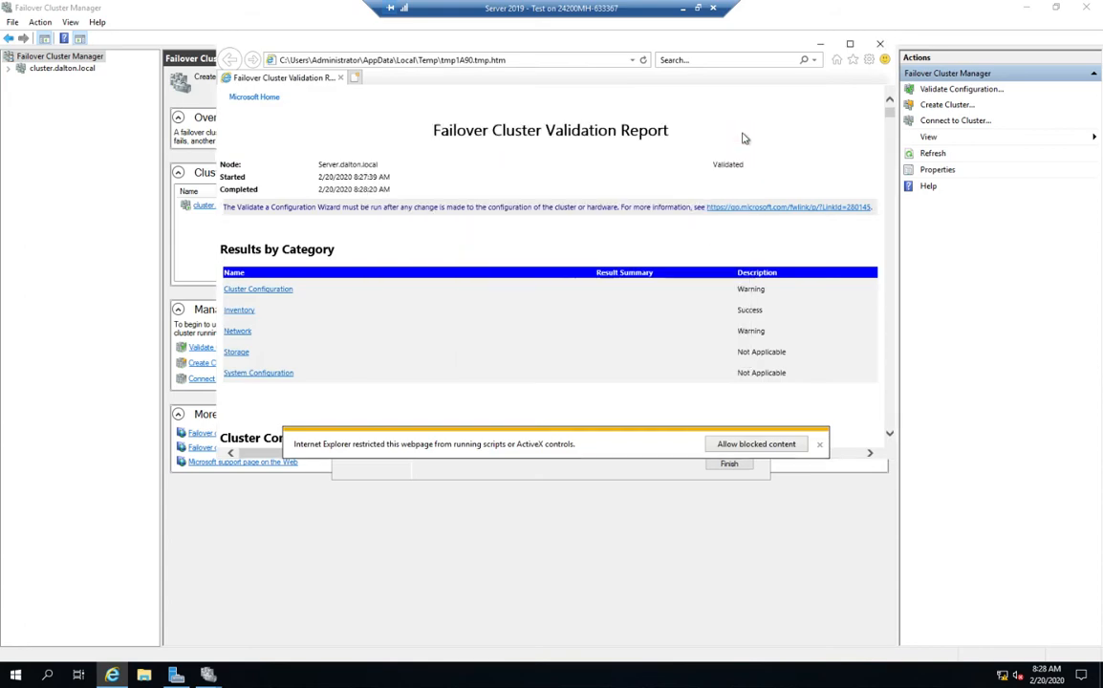
click(850, 44)
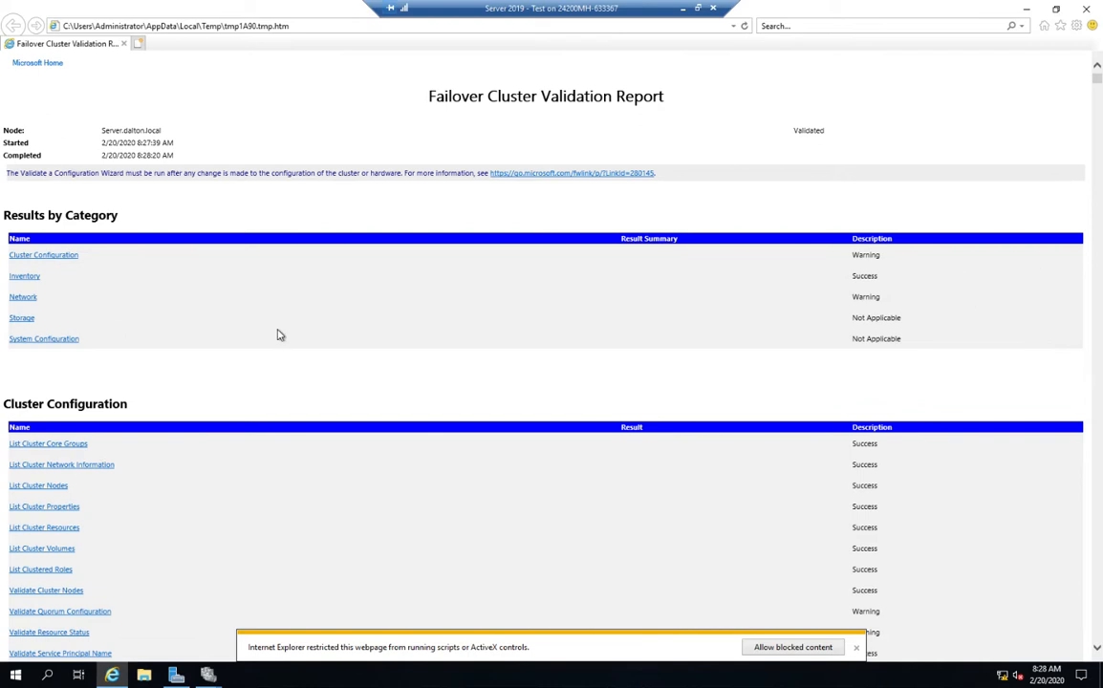
Examine the Validate IP Configuration details in the report's Network category, including the highlighted warnings
click(23, 301)
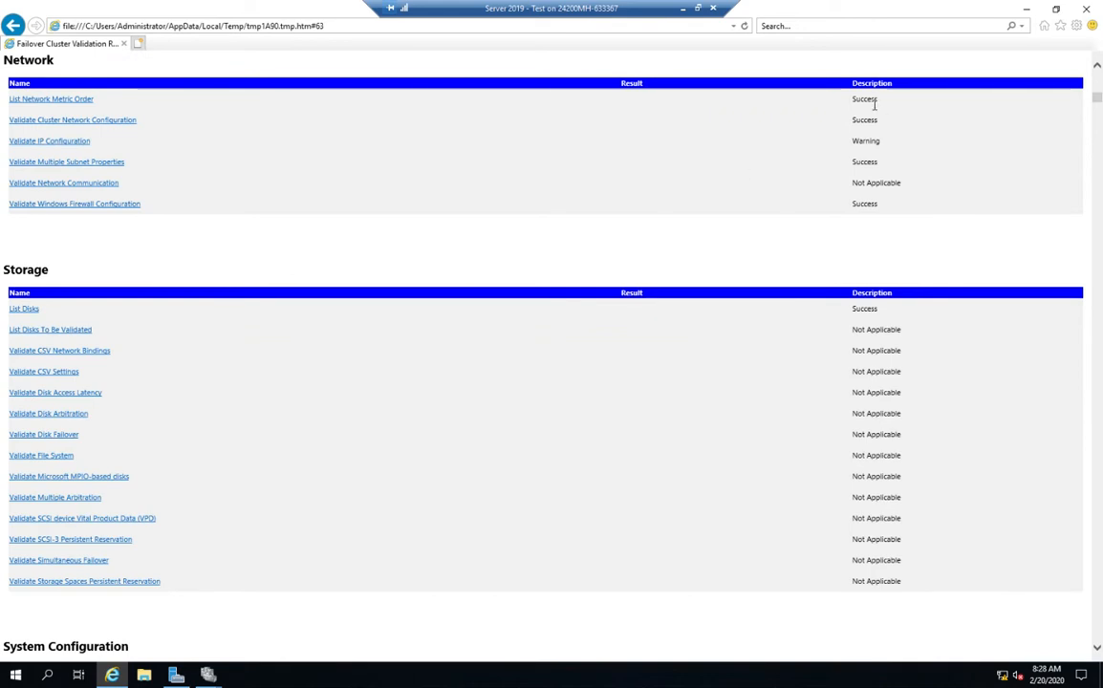
click(29, 143)
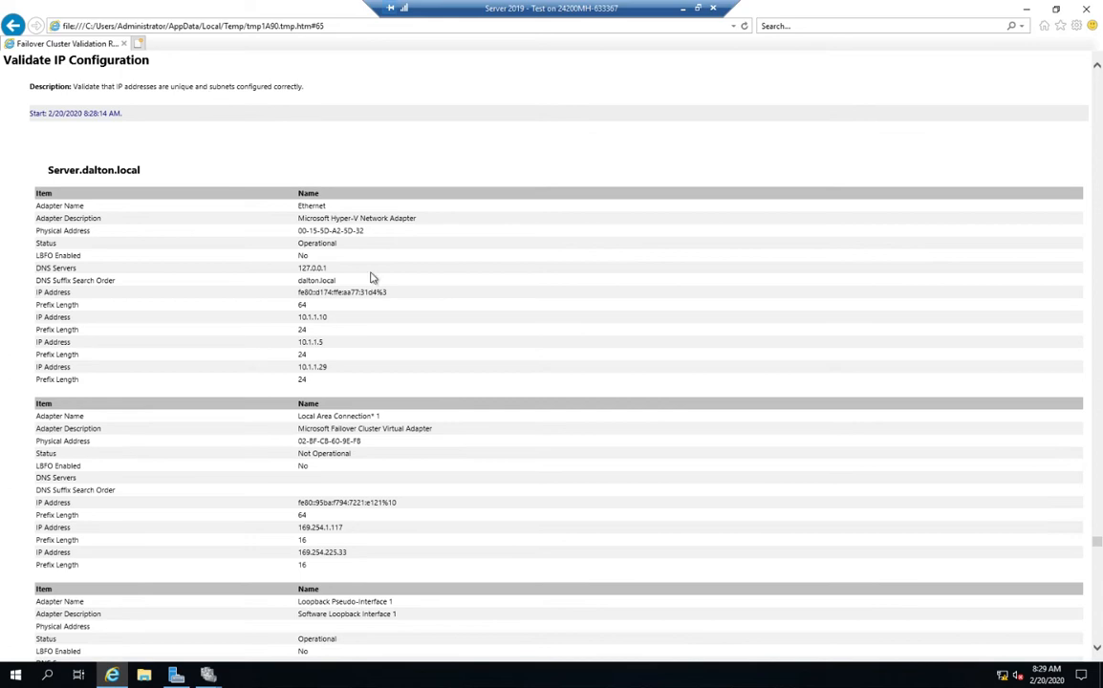
scroll(182, 485, down, 4)
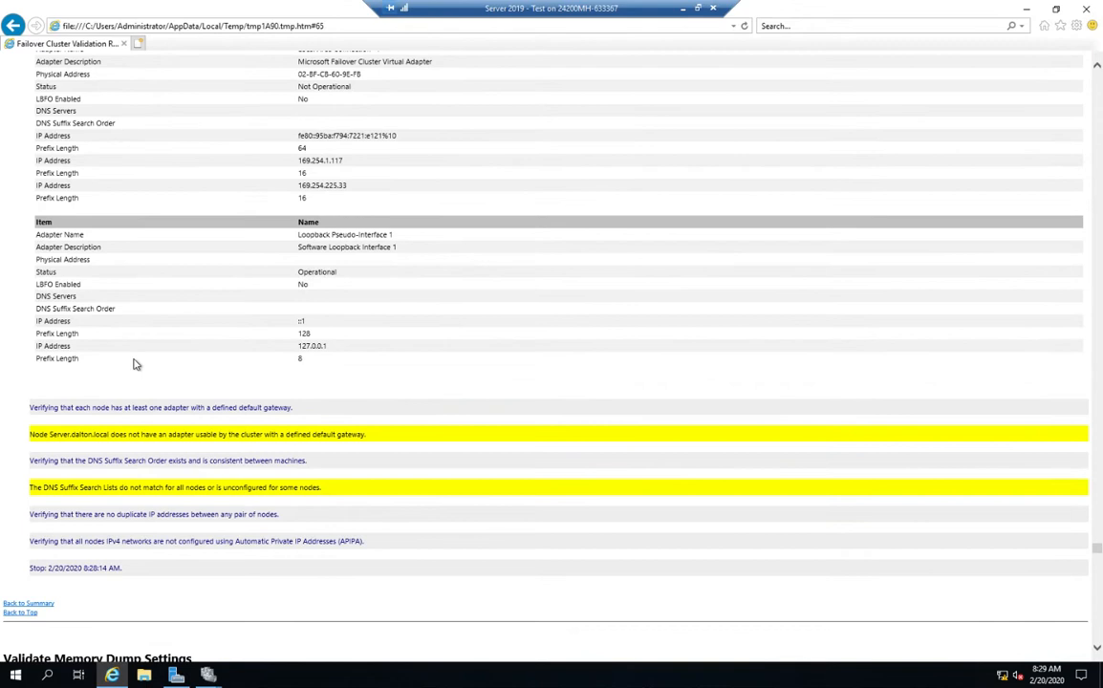
scroll(134, 364, down, 1)
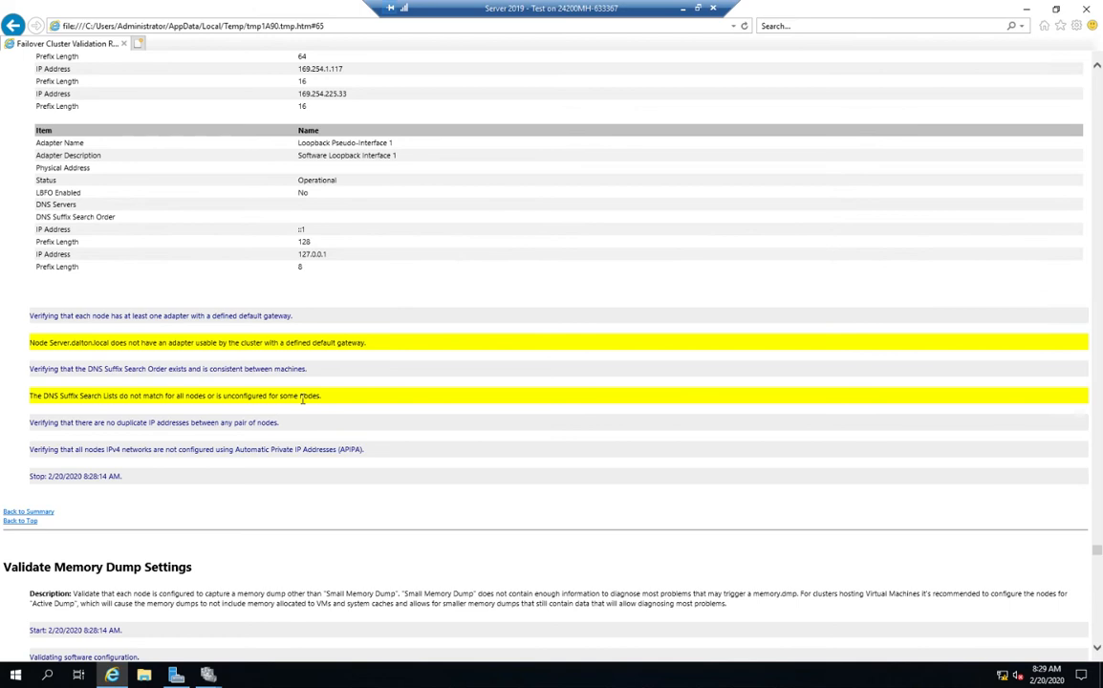
Close the validation report and exit the validation wizard without creating another cluster
click(1086, 10)
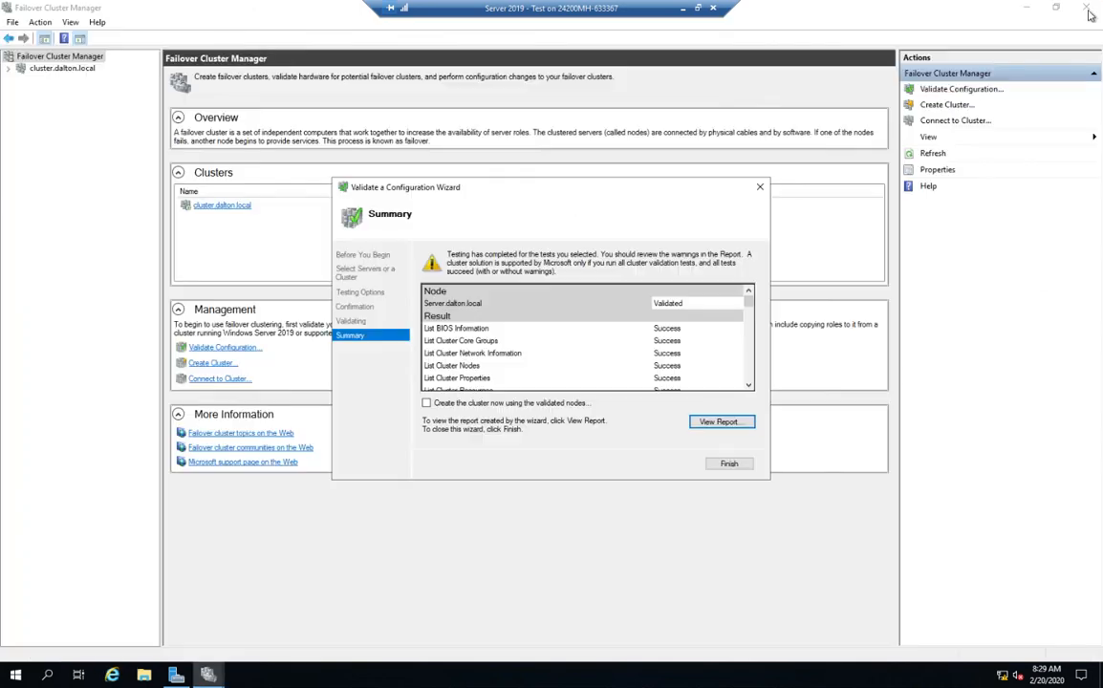
click(427, 403)
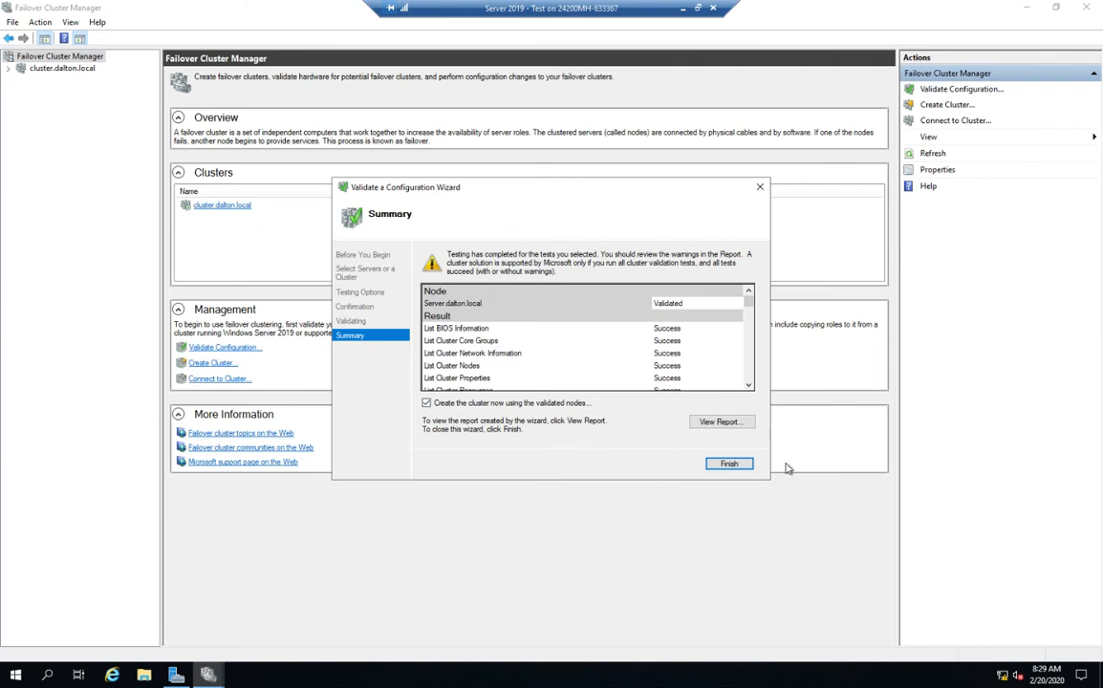
click(759, 191)
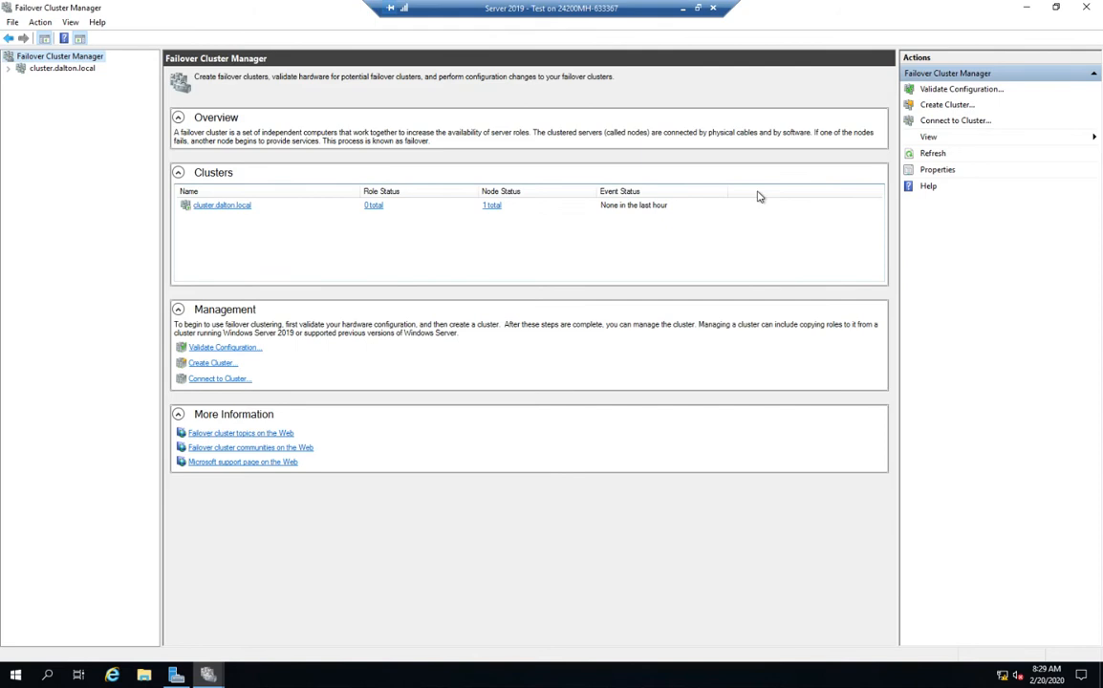
Review the cluster.dalton.local summary, then expand the cluster and inspect its Roles and Nodes
click(50, 71)
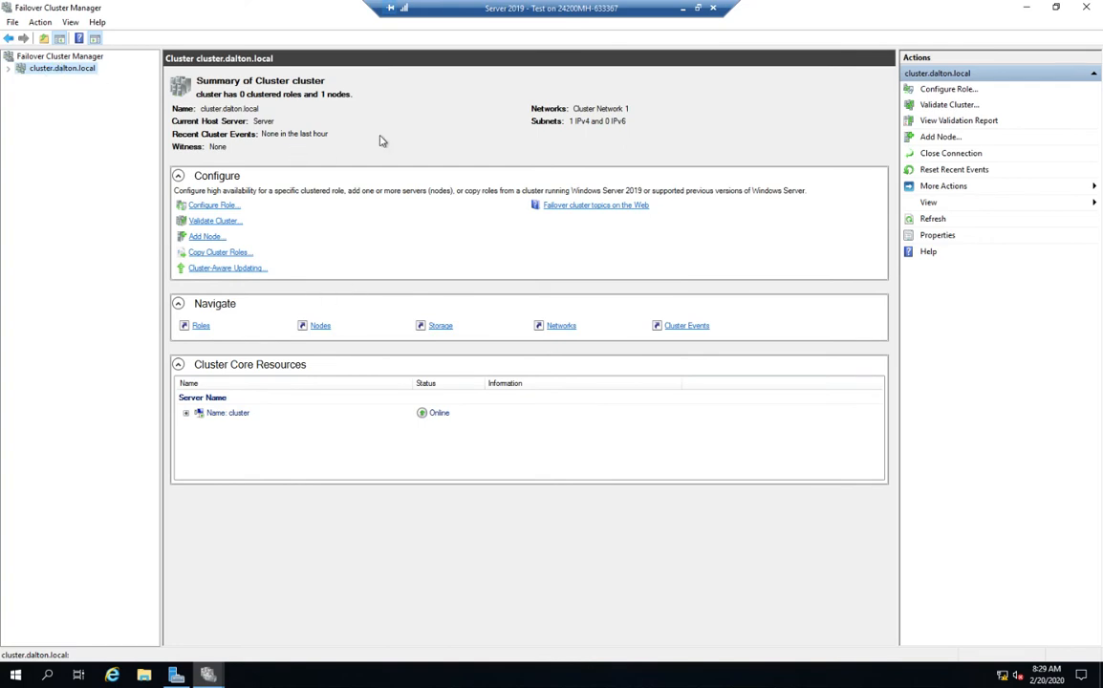
click(204, 206)
click(9, 68)
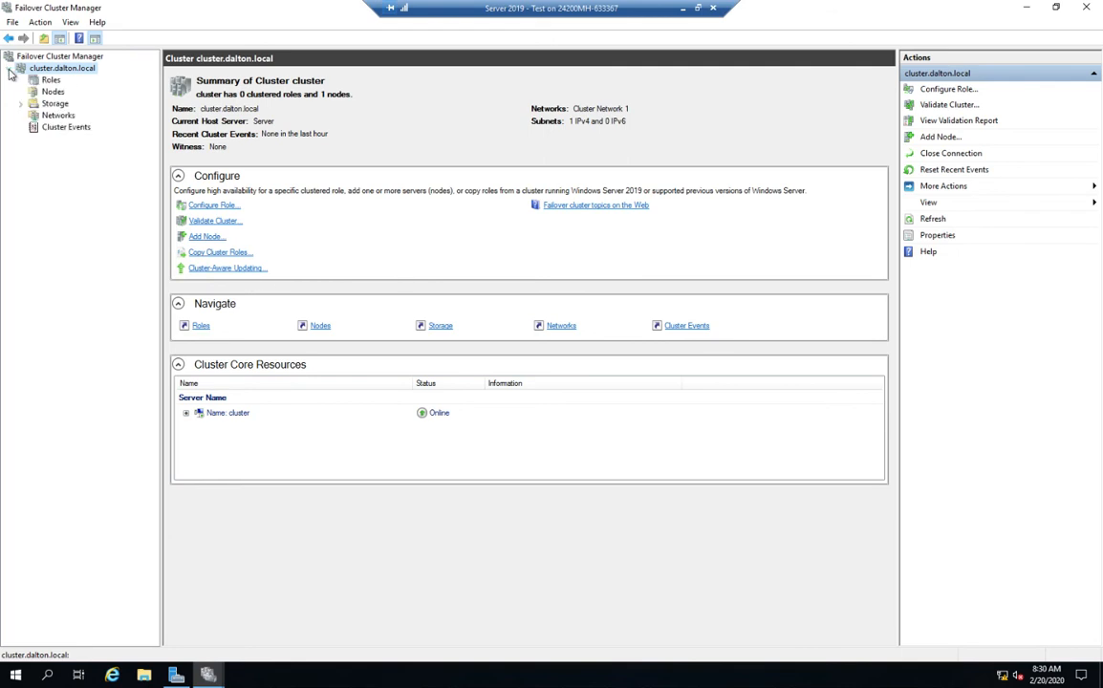
click(51, 80)
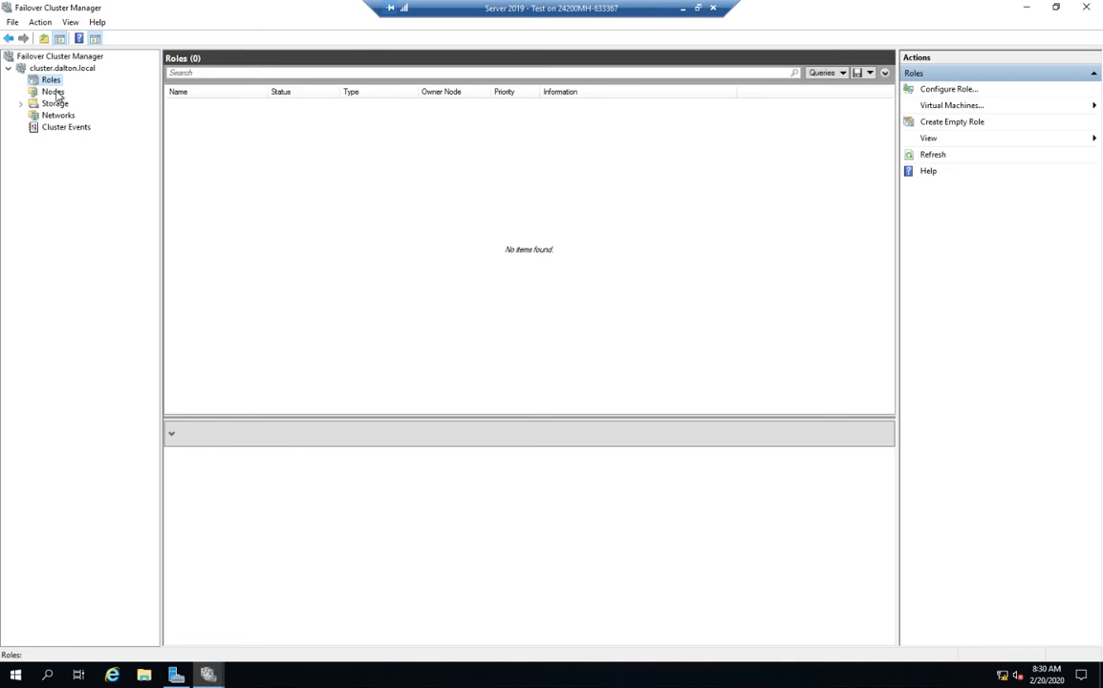
click(53, 92)
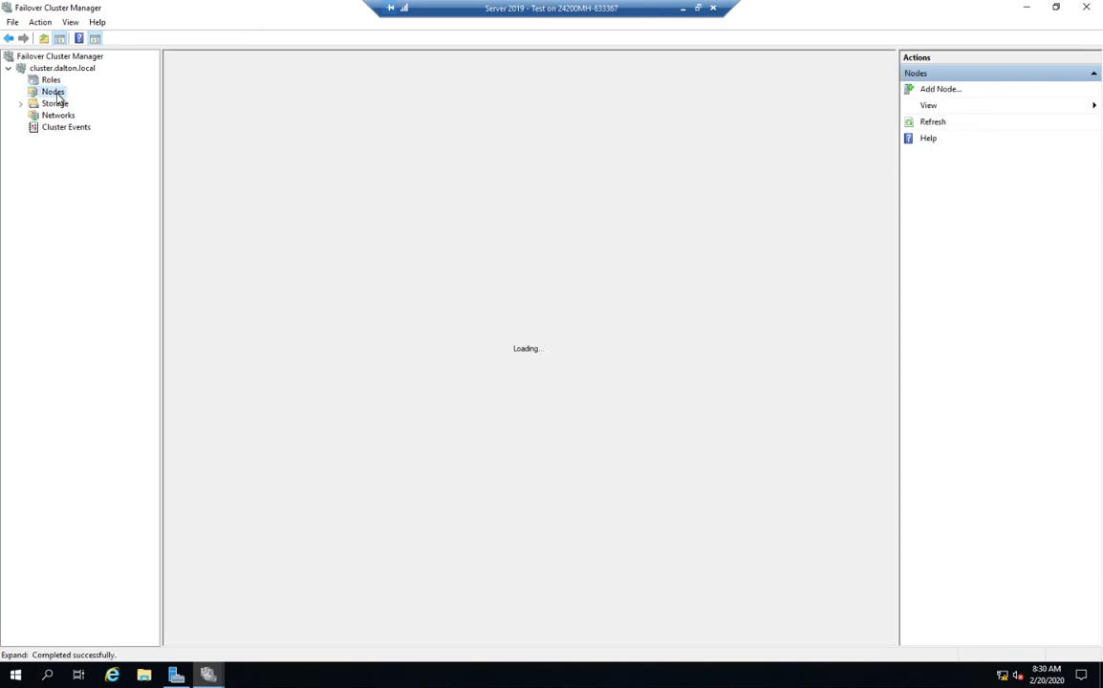
click(202, 111)
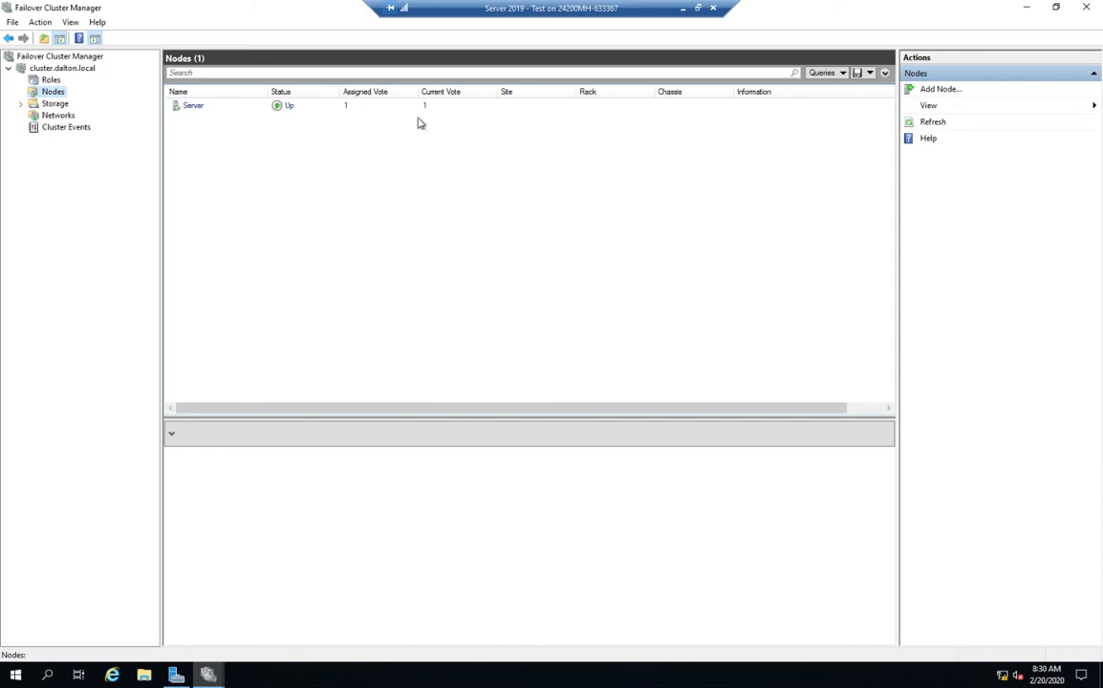
Look through the cluster's storage disks, pools and enclosures, its networks and its cluster events
click(21, 105)
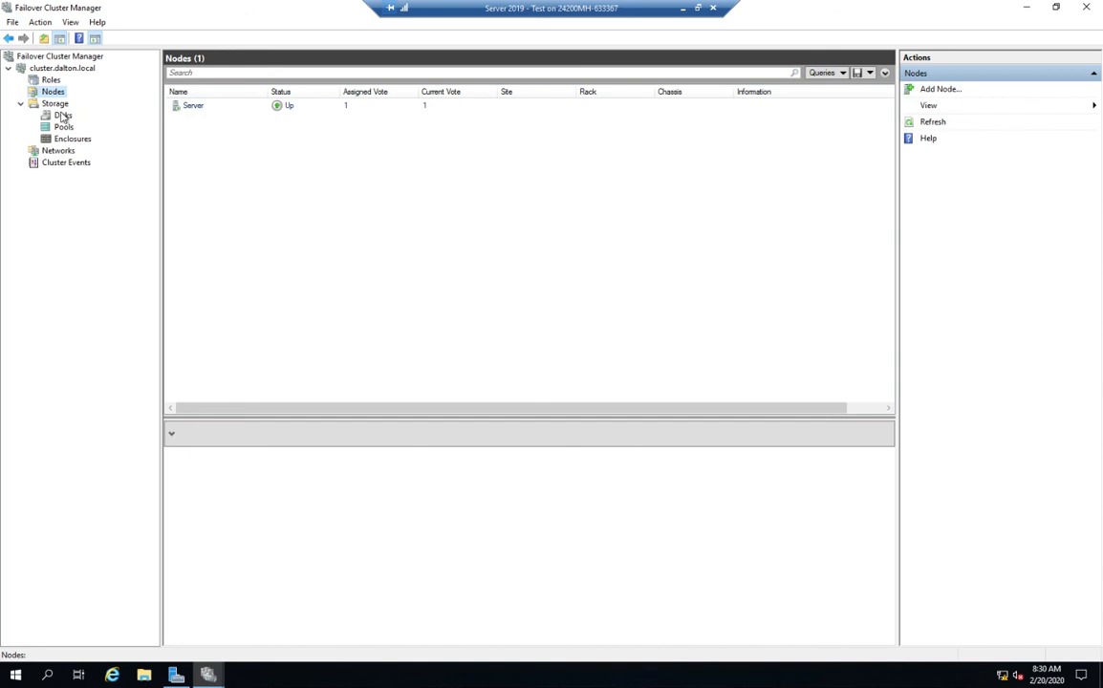
click(63, 114)
click(64, 127)
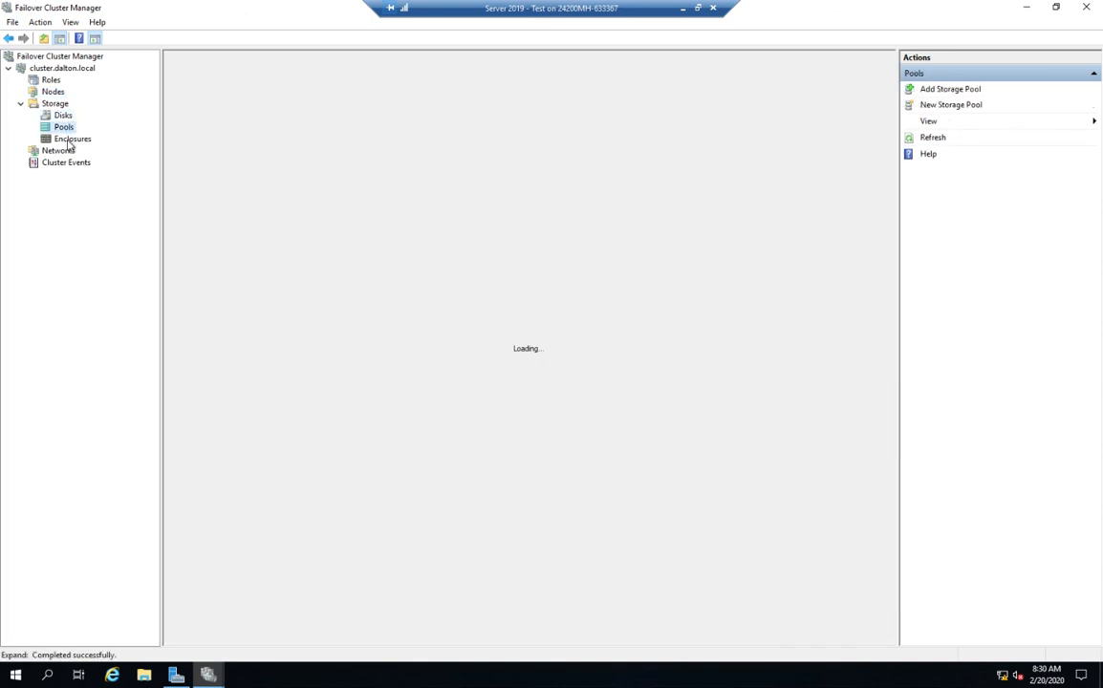
click(69, 139)
click(58, 151)
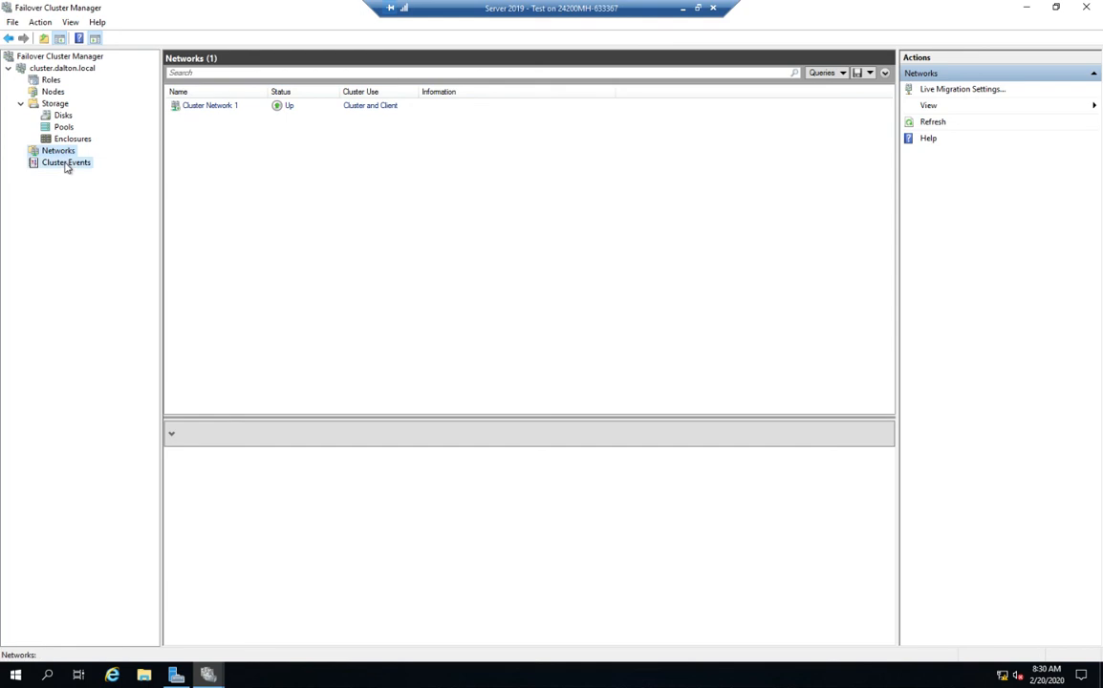
click(66, 164)
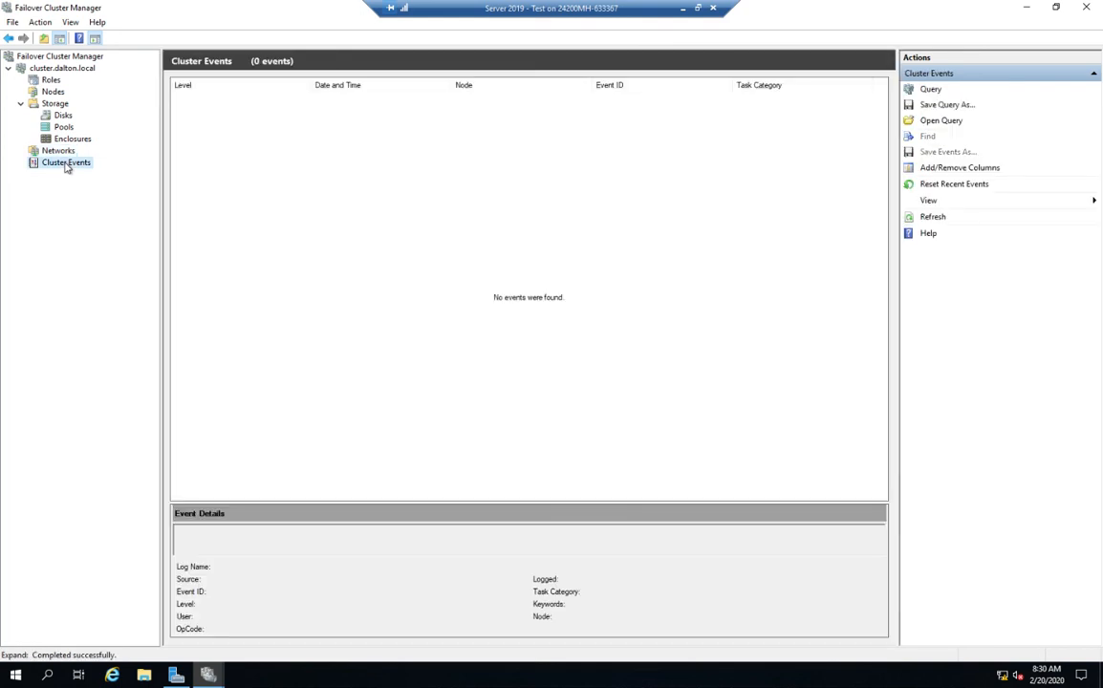
Revisit the cluster's roles and summary, and expand the server name under Cluster Core Resources to inspect its IP address resource
click(51, 80)
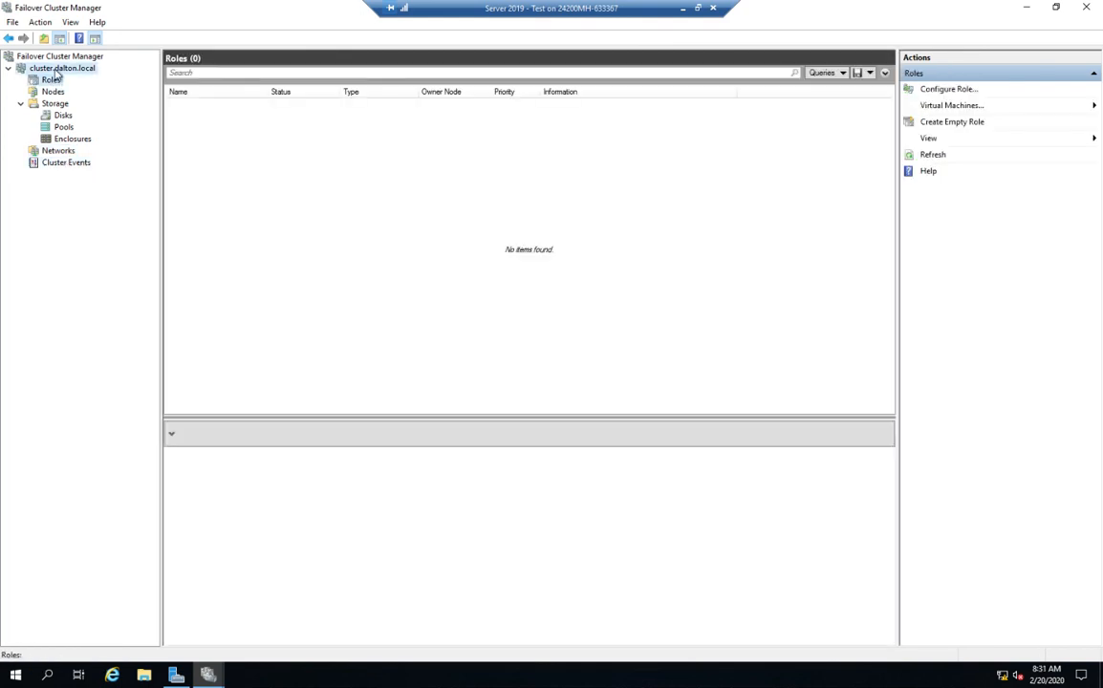
click(55, 70)
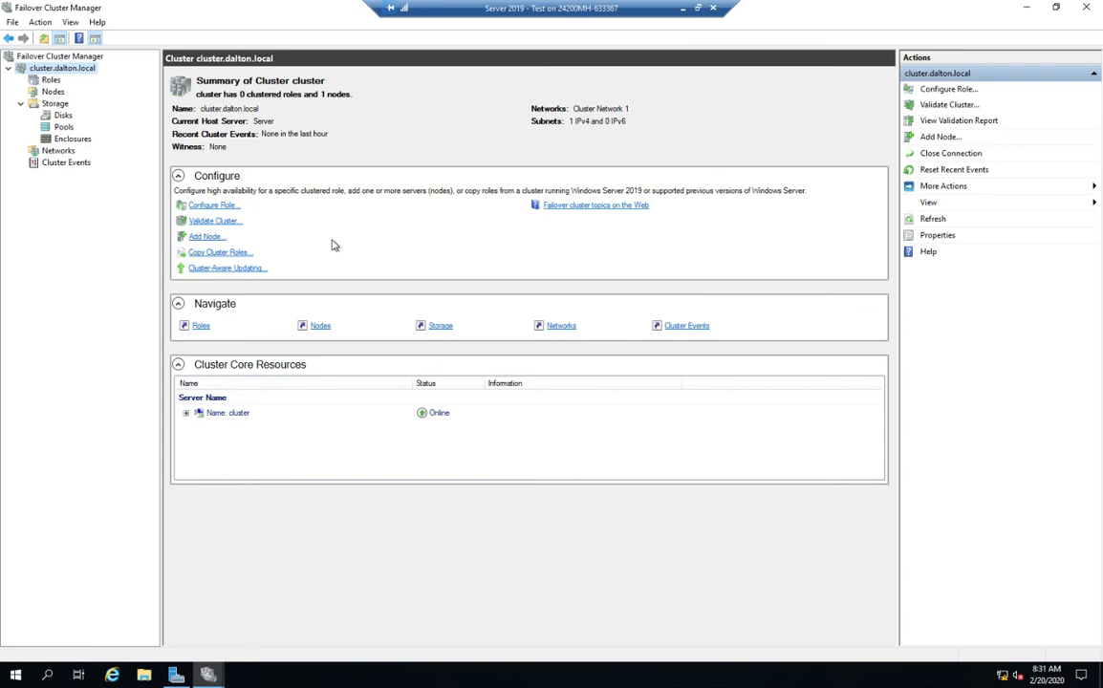
click(186, 413)
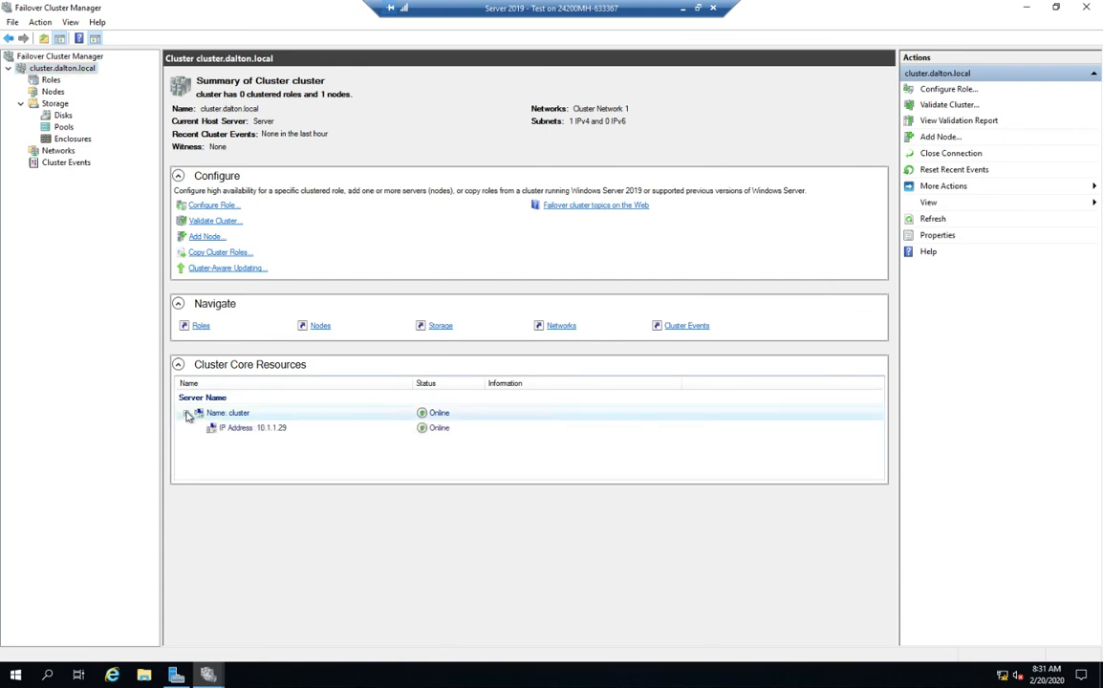